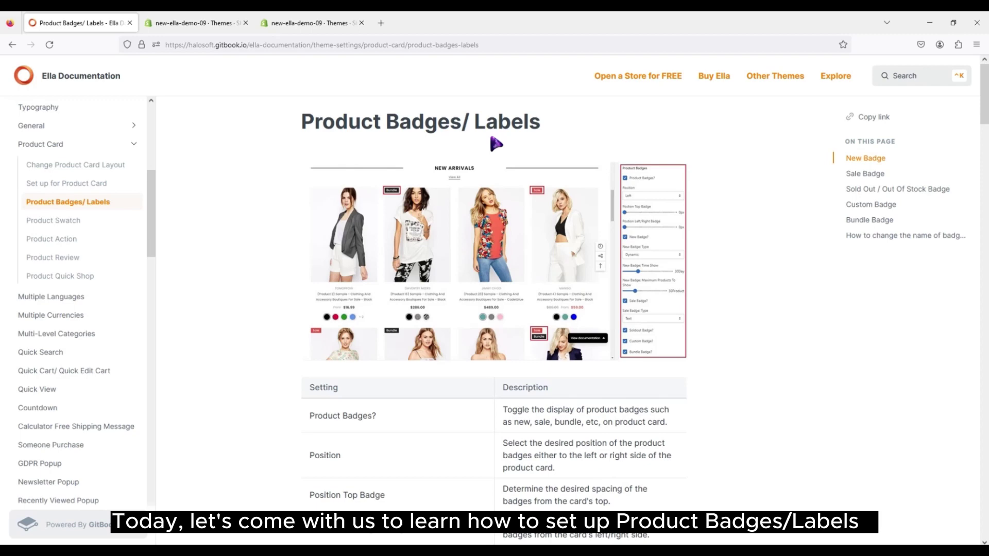
Examine the Product Badges/Labels documentation, enlarging the badge overview image and the New Badge demo on manual tagging
click(446, 229)
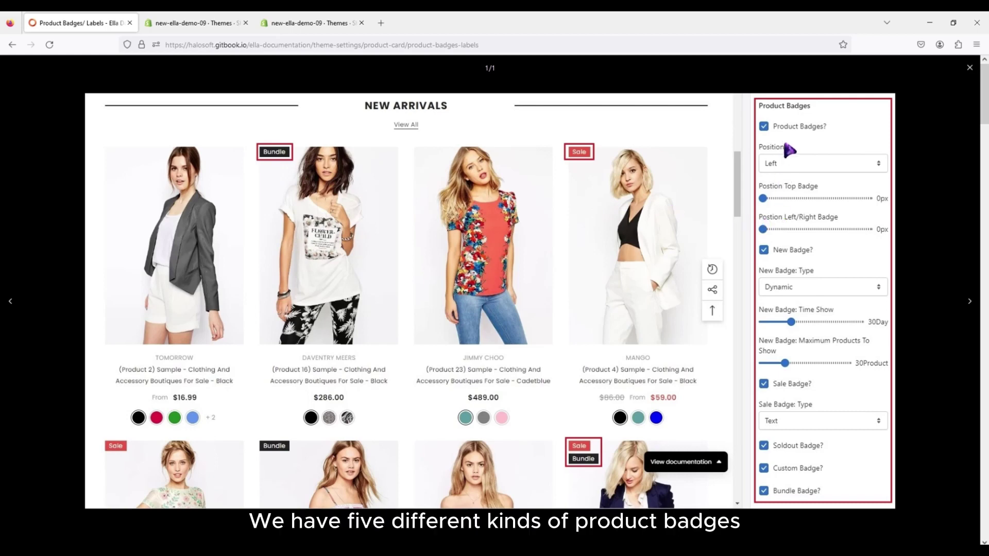
click(795, 156)
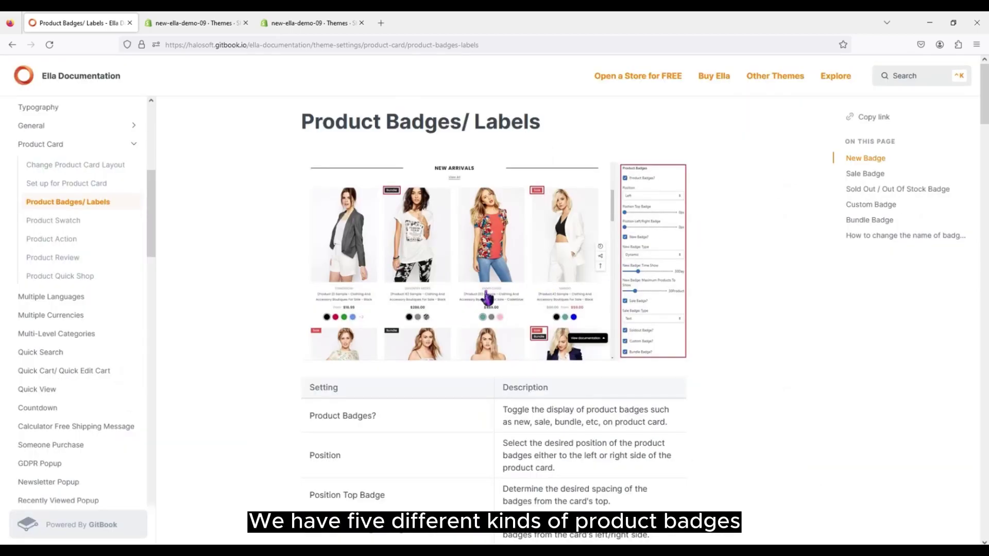
scroll(353, 287, down, 2)
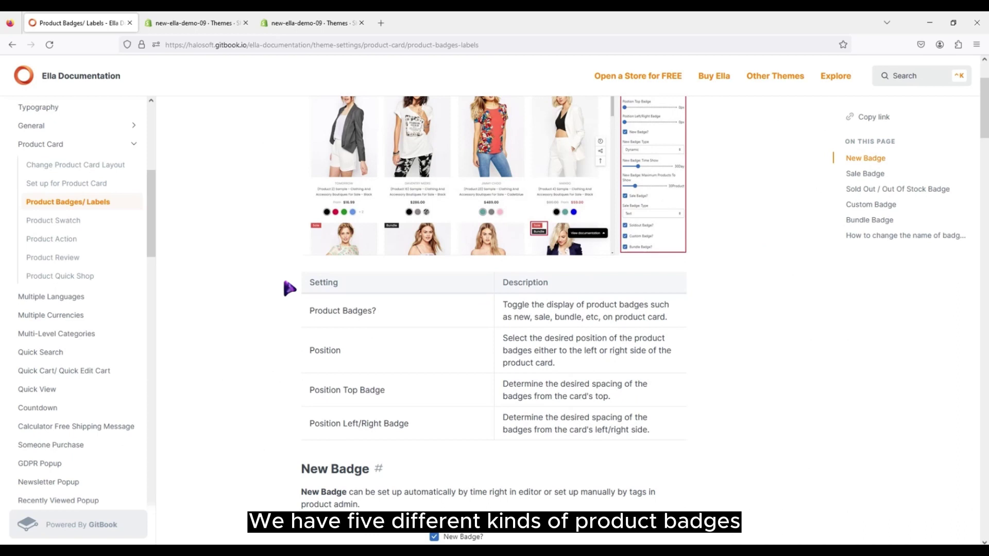
scroll(287, 289, down, 6)
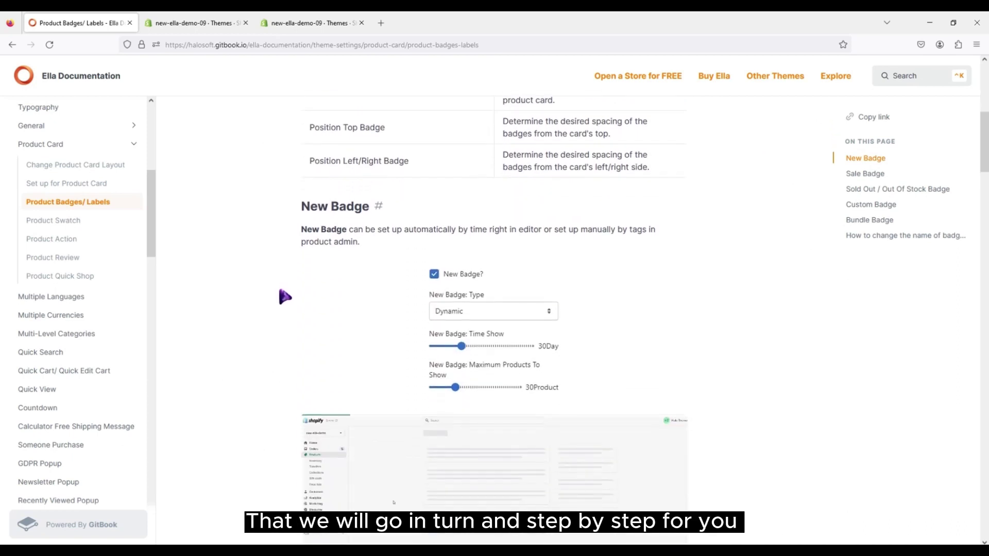
scroll(281, 293, down, 1)
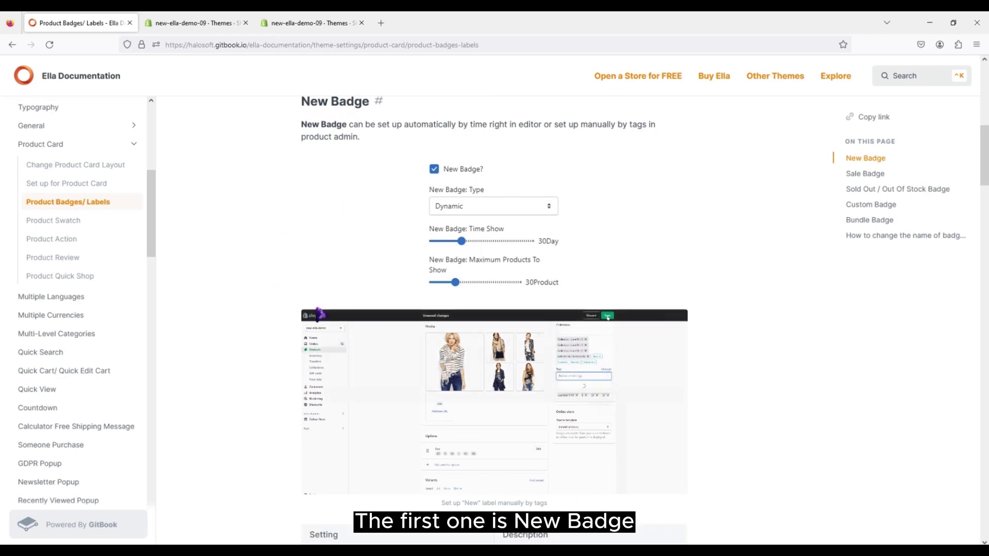
click(358, 354)
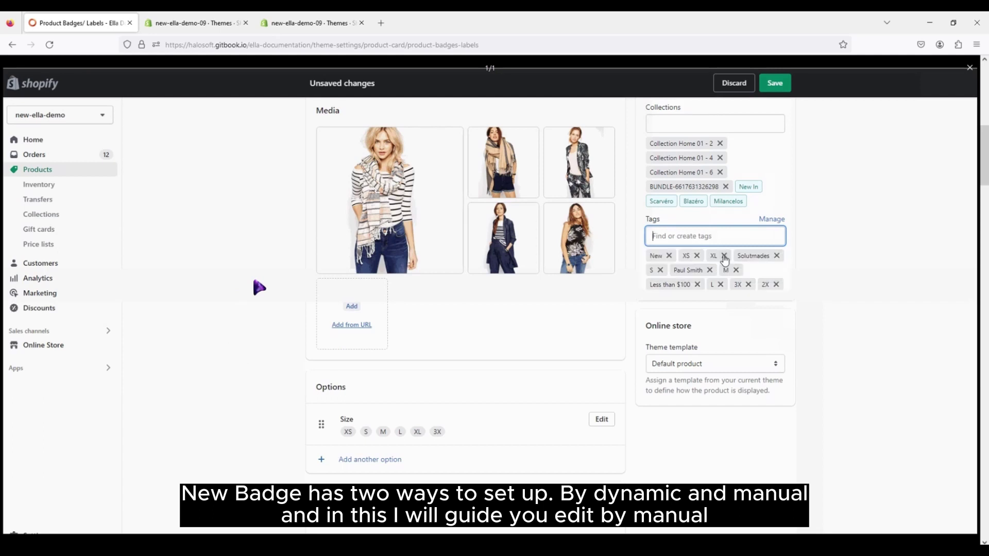
click(256, 288)
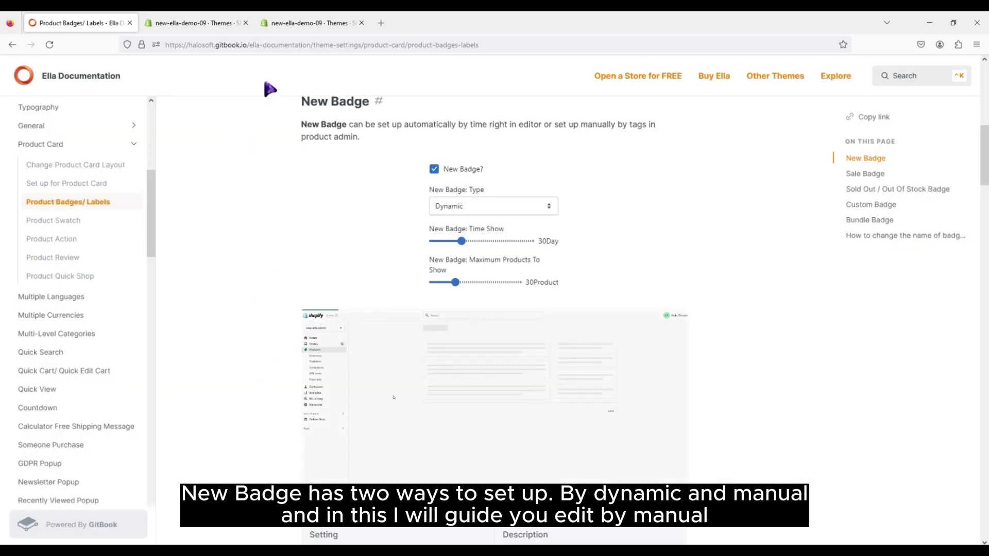
Open the current theme Ella-6.5.1-theme-source for customization in Shopify and load the Default collection template
click(208, 23)
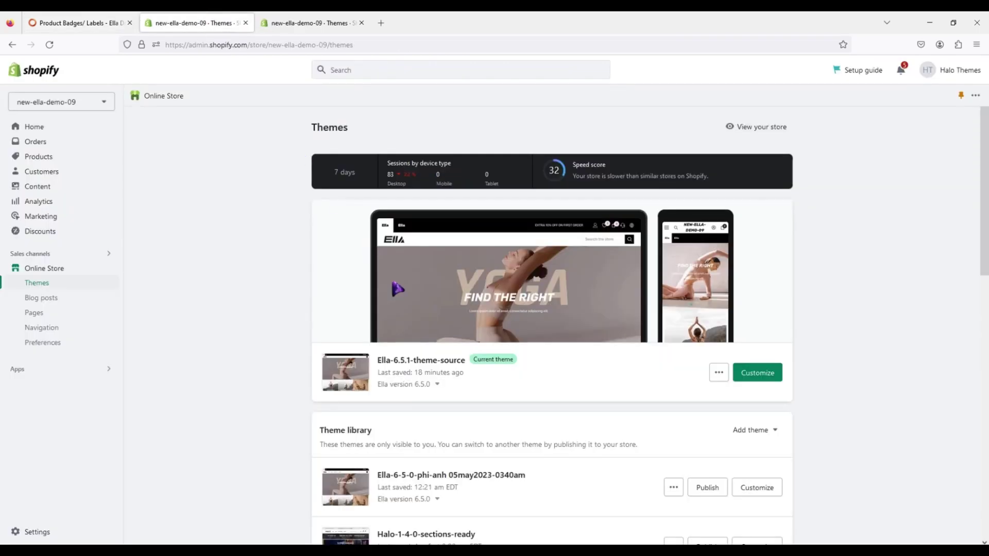
click(765, 378)
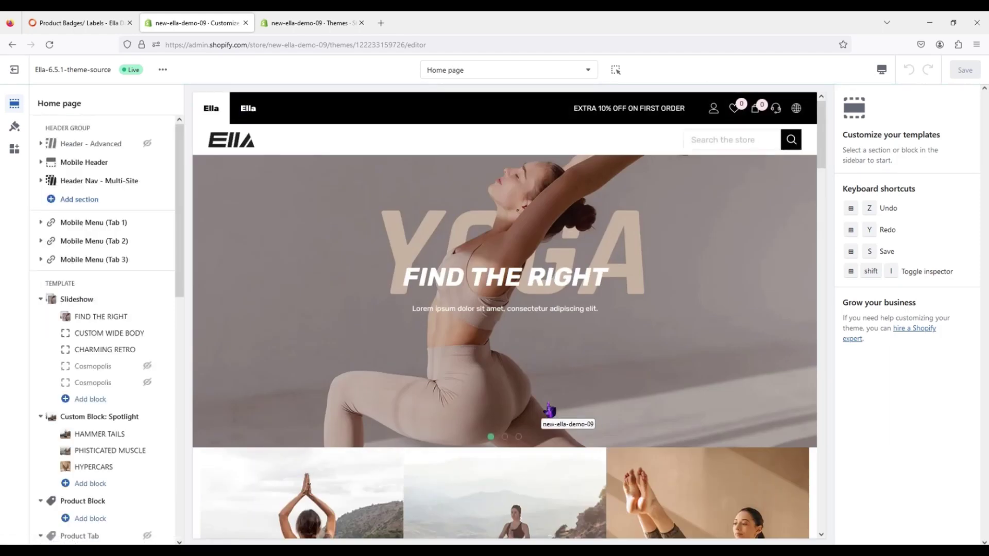
click(563, 73)
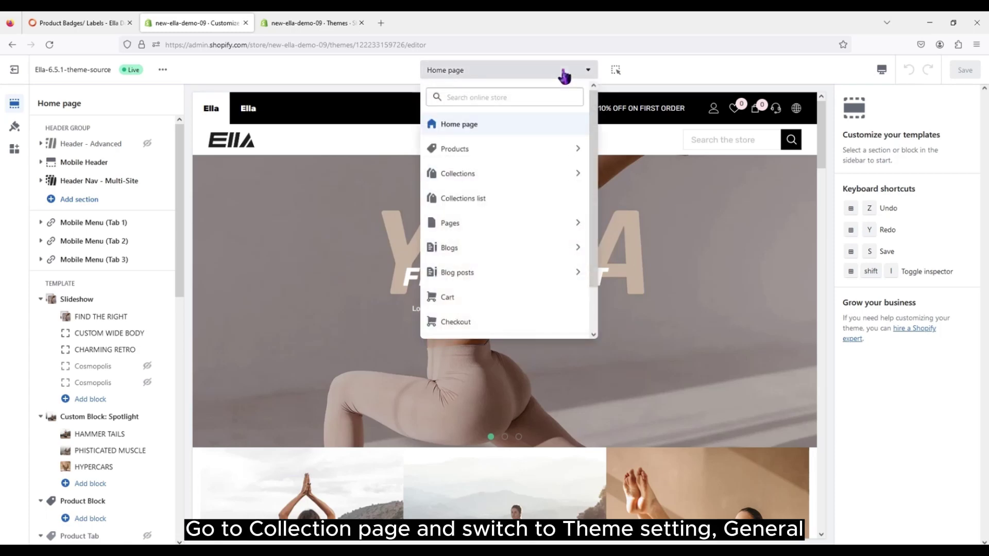
click(533, 175)
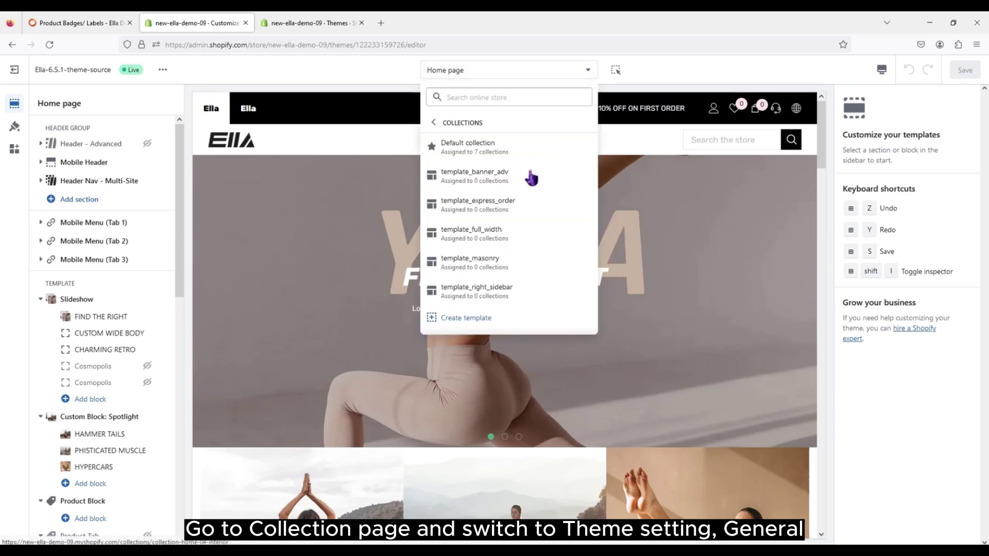
click(541, 151)
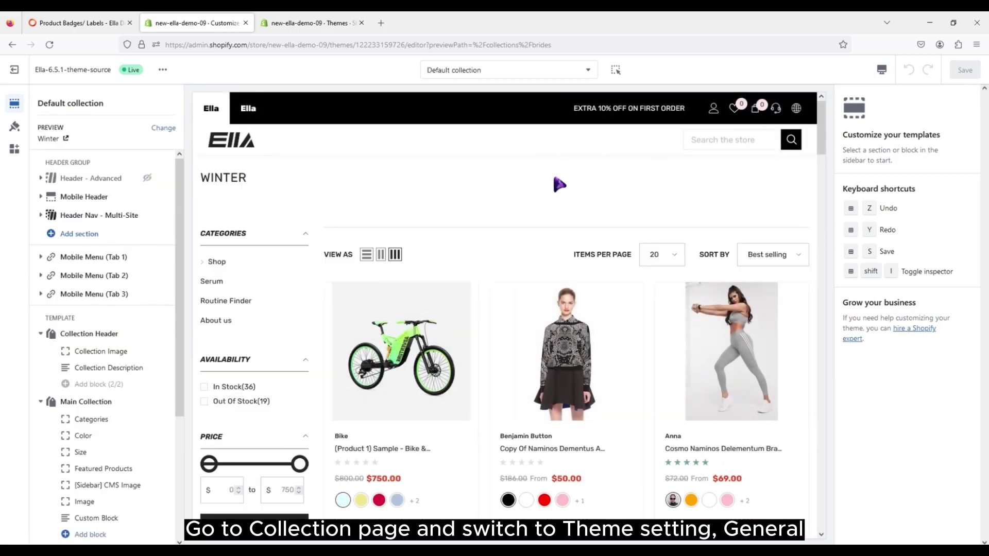
Open the Product Card theme settings at Product Badges and check the available badge position options
click(16, 128)
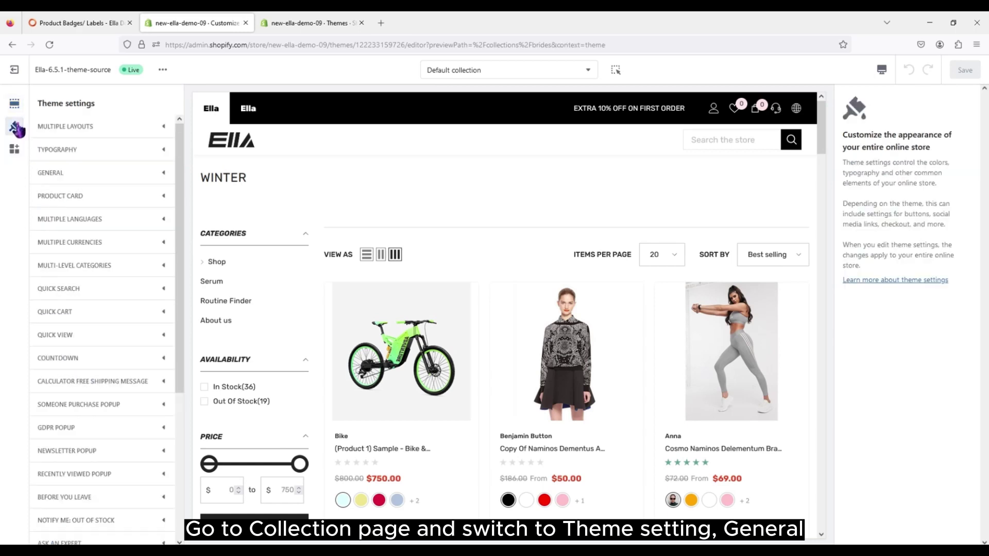
click(85, 197)
scroll(94, 222, down, 15)
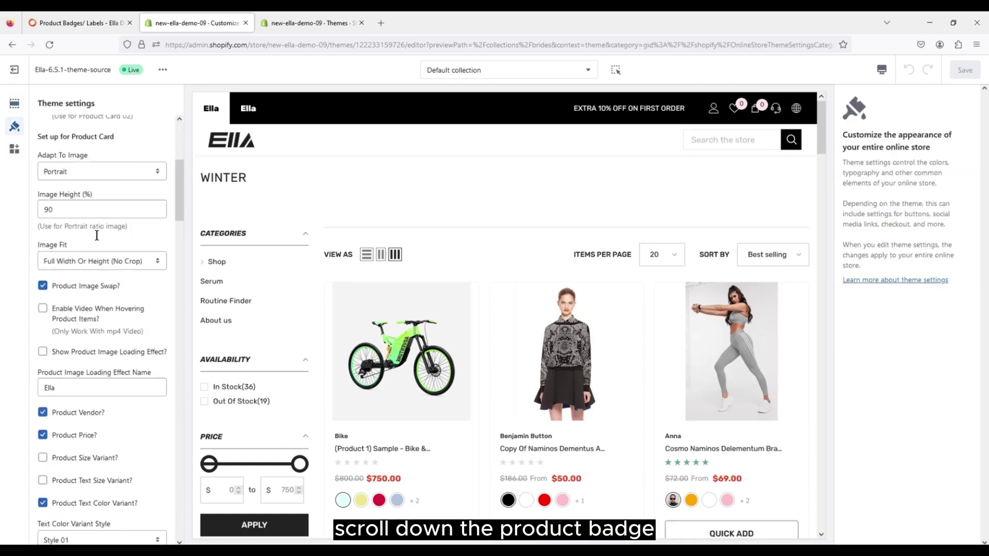
scroll(97, 248, down, 6)
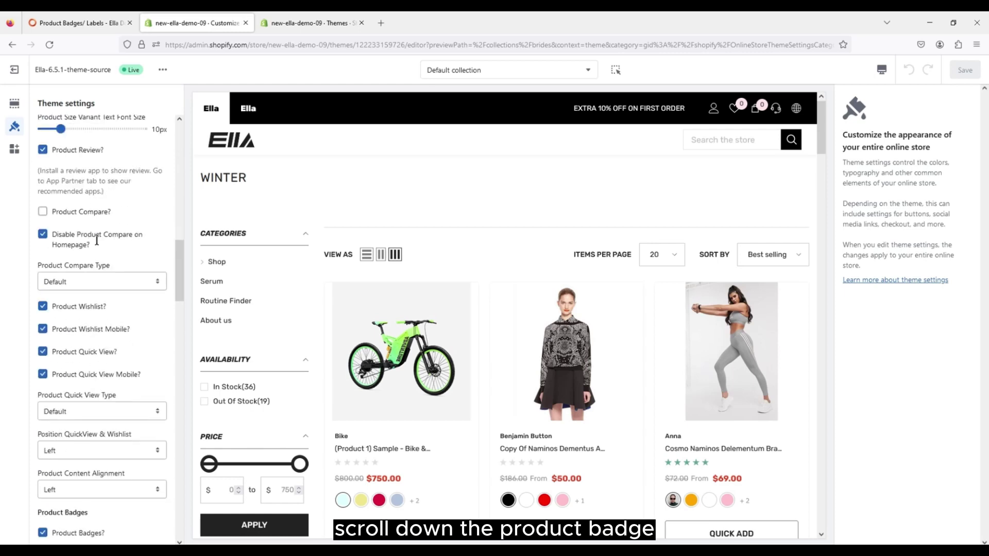
scroll(98, 248, down, 6)
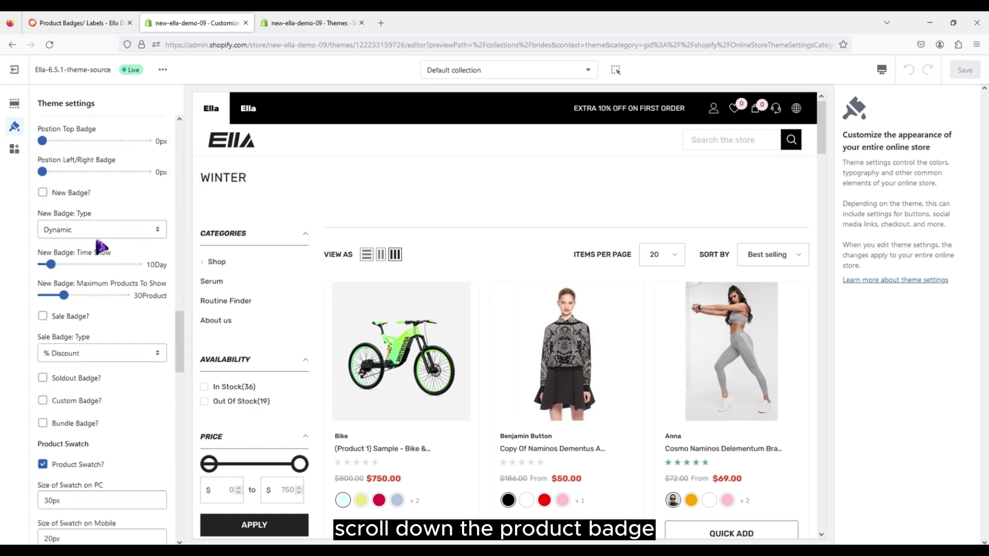
scroll(98, 244, up, 2)
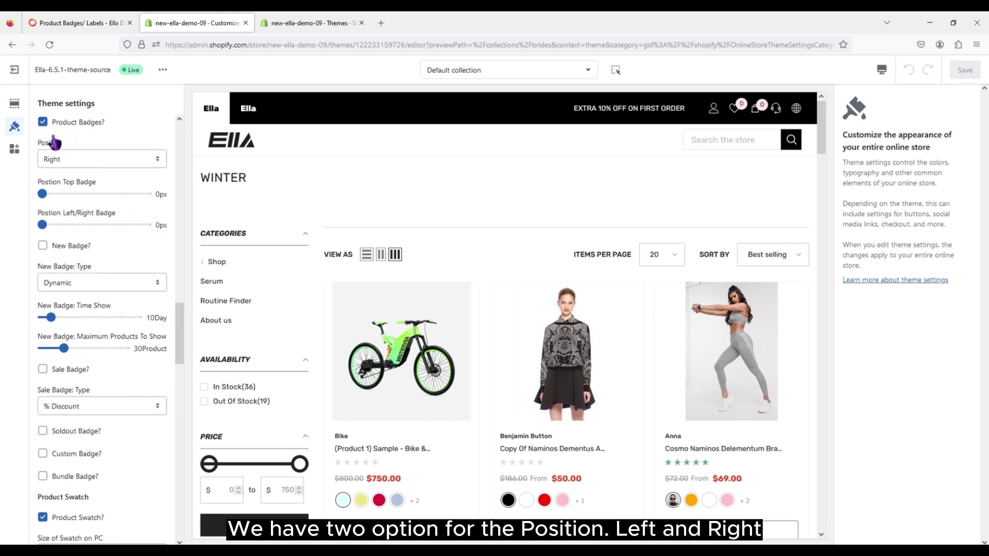
click(79, 160)
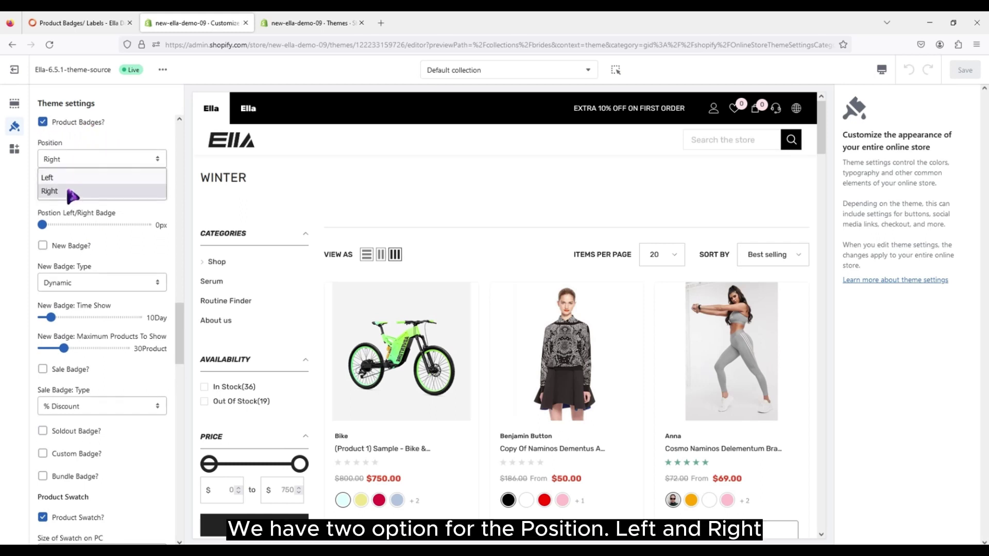
click(94, 155)
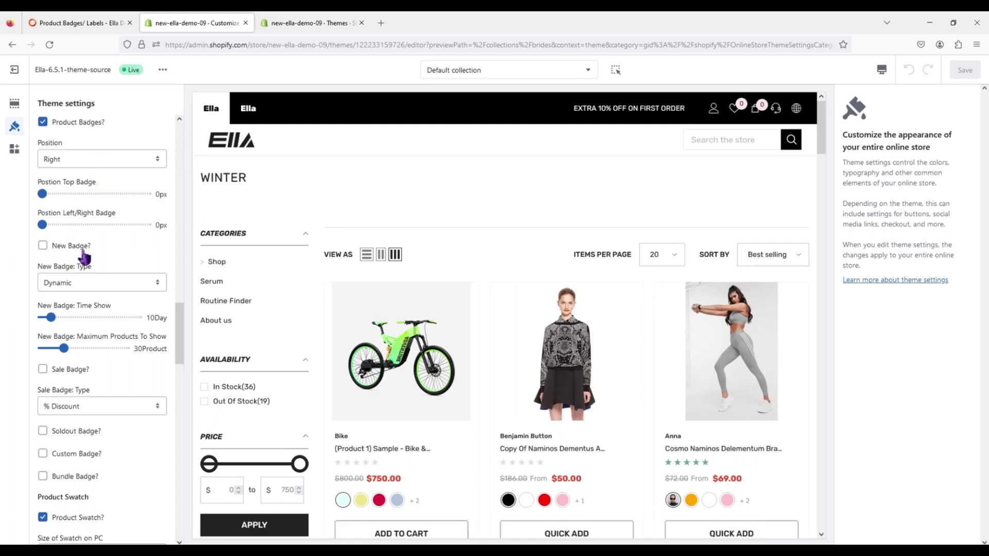
Enable the New Badge and set its type to Manual
click(43, 247)
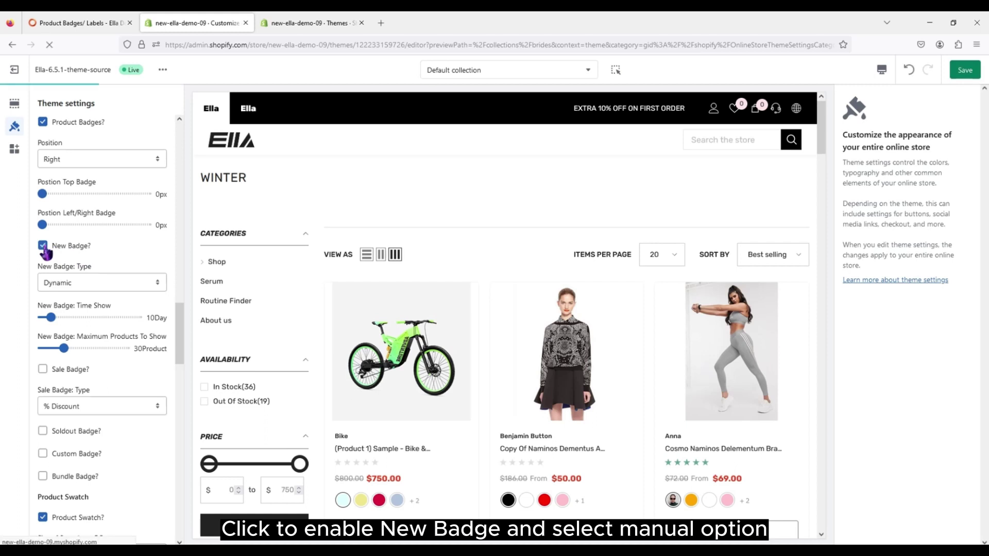
click(101, 288)
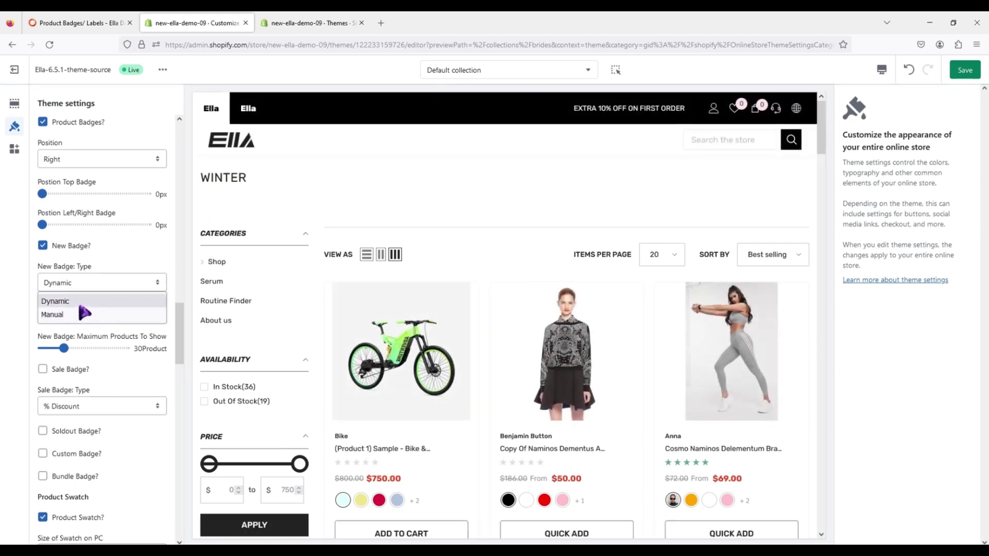
click(79, 303)
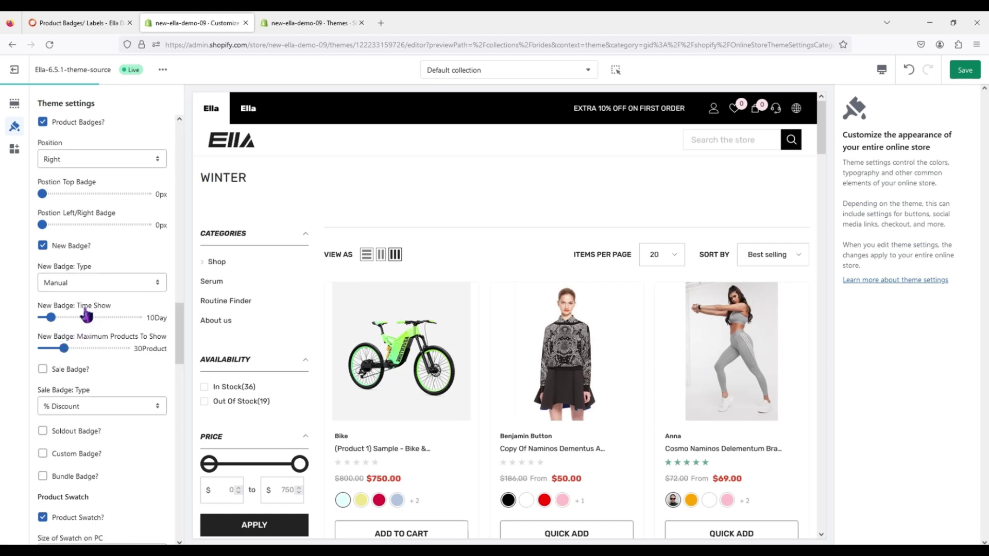
Open the product "(Product 1) Sample - Bike & Accessories For Sale" from the product list in the Shopify admin
click(298, 21)
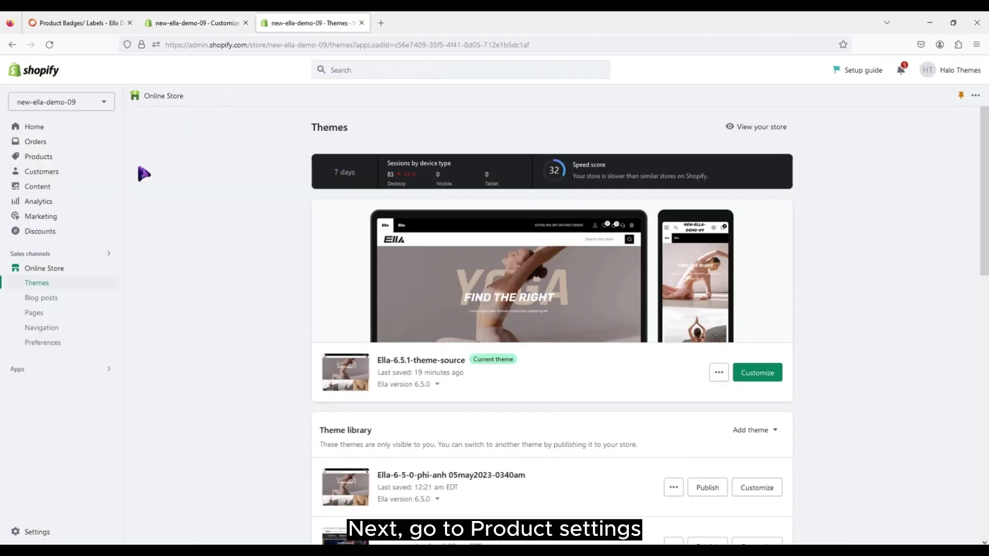
click(56, 161)
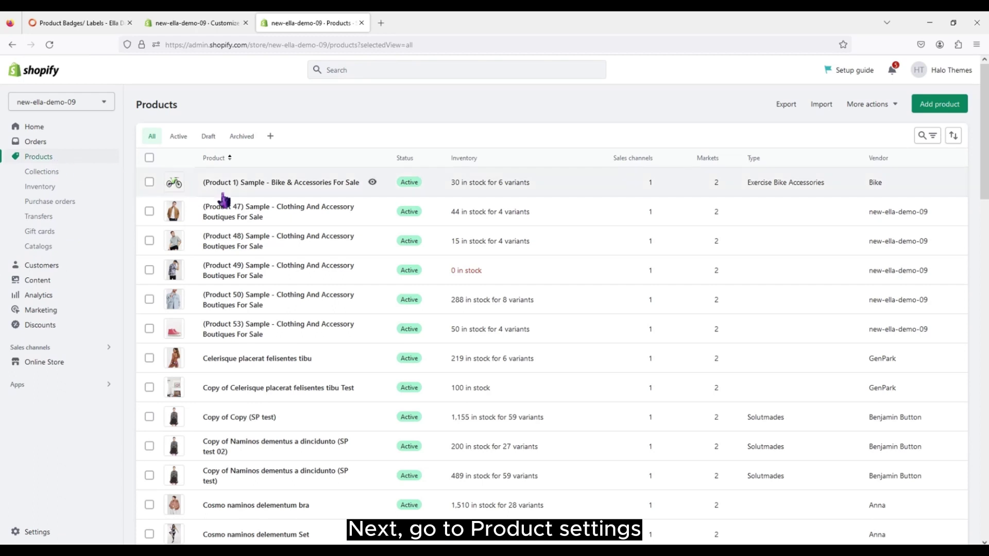
click(248, 183)
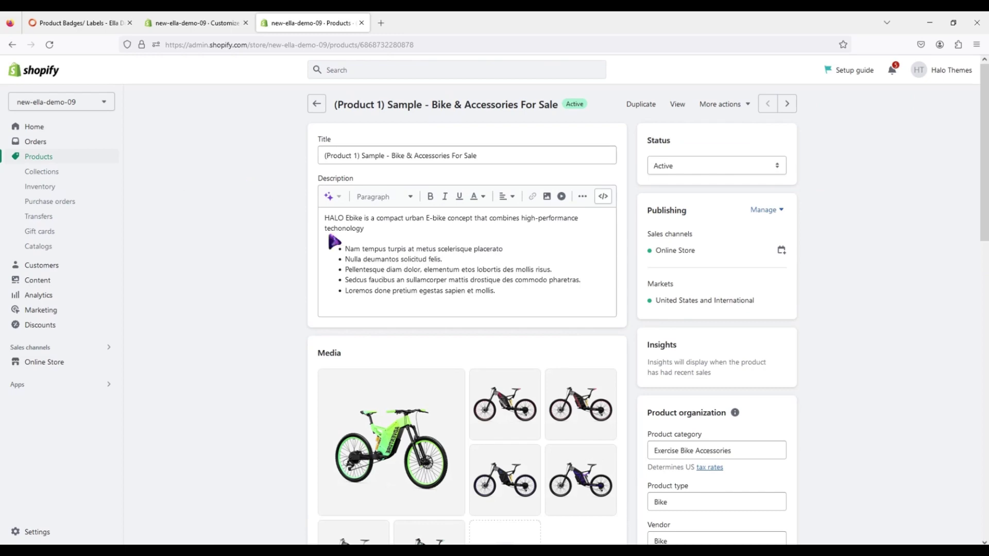
Add only the tag New to the bike product, leaving New Releases unselected, and save the product
scroll(371, 330, down, 5)
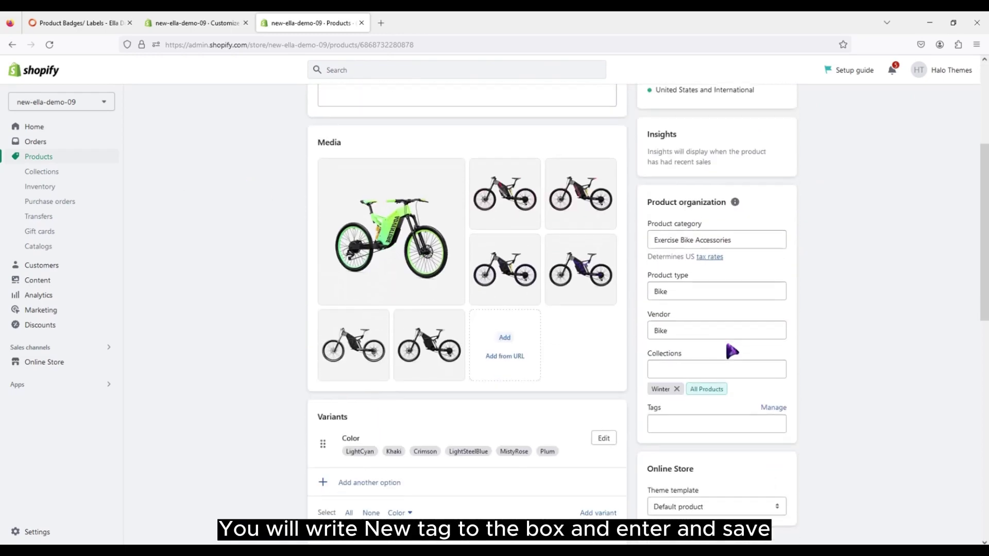
scroll(729, 351, down, 1)
click(656, 370)
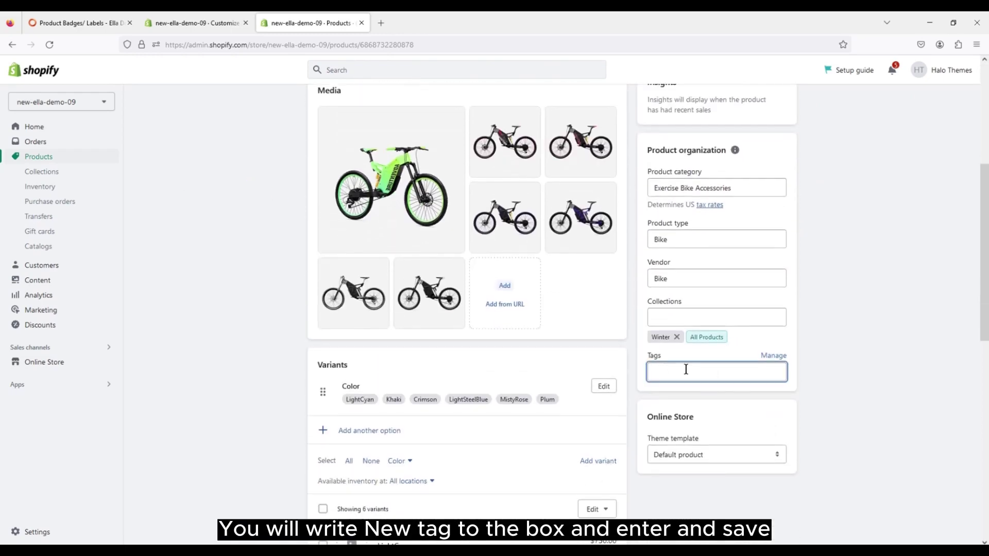
text(New)
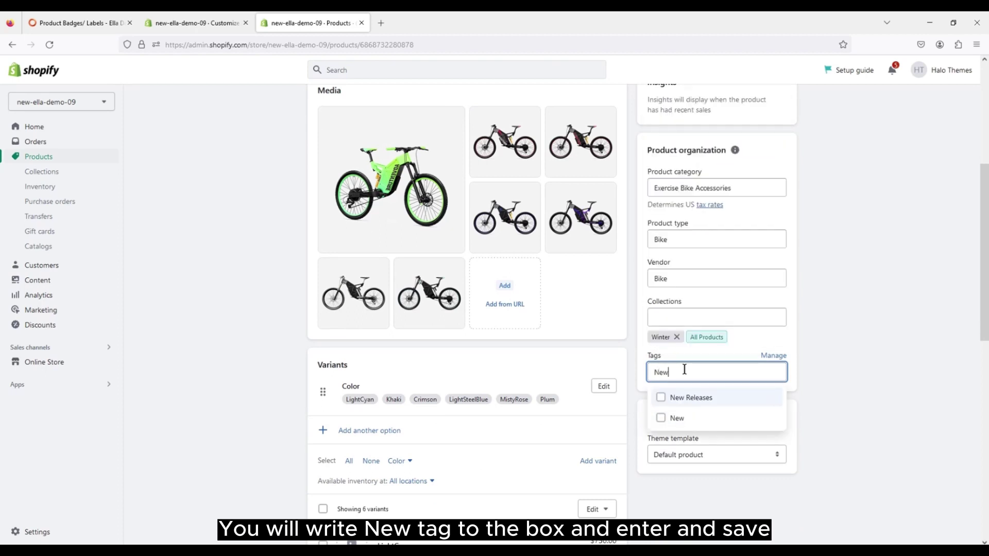
key(Return)
click(687, 420)
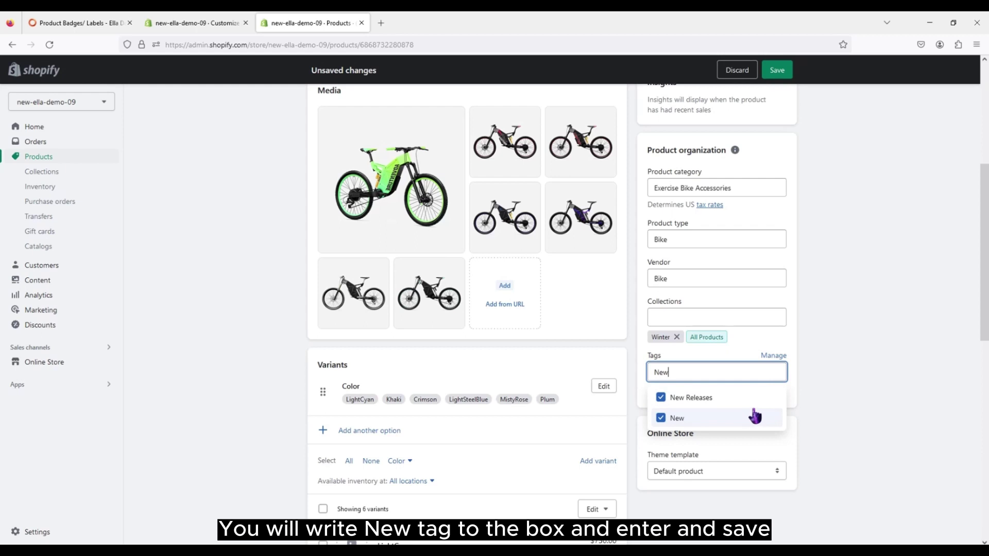
click(683, 398)
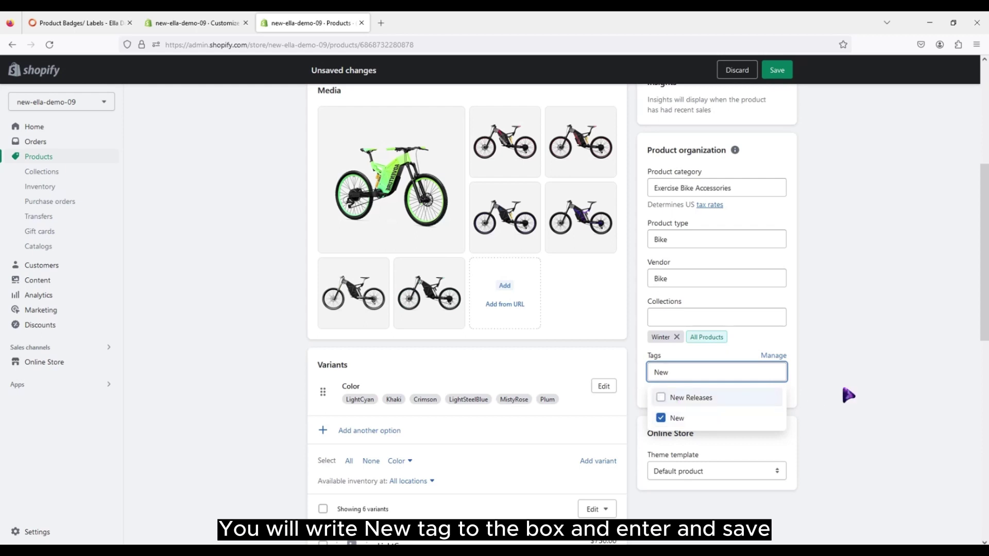
click(777, 70)
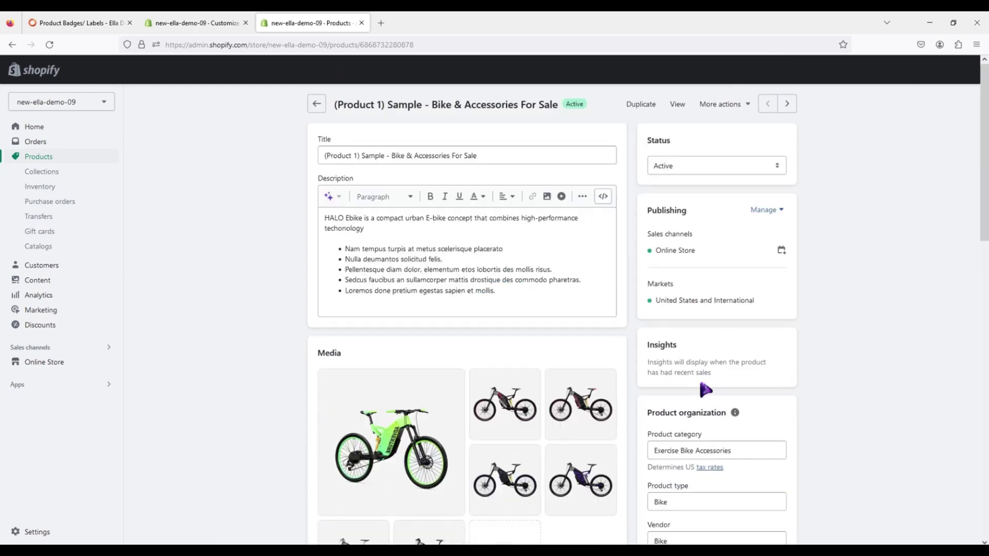
scroll(690, 413, down, 5)
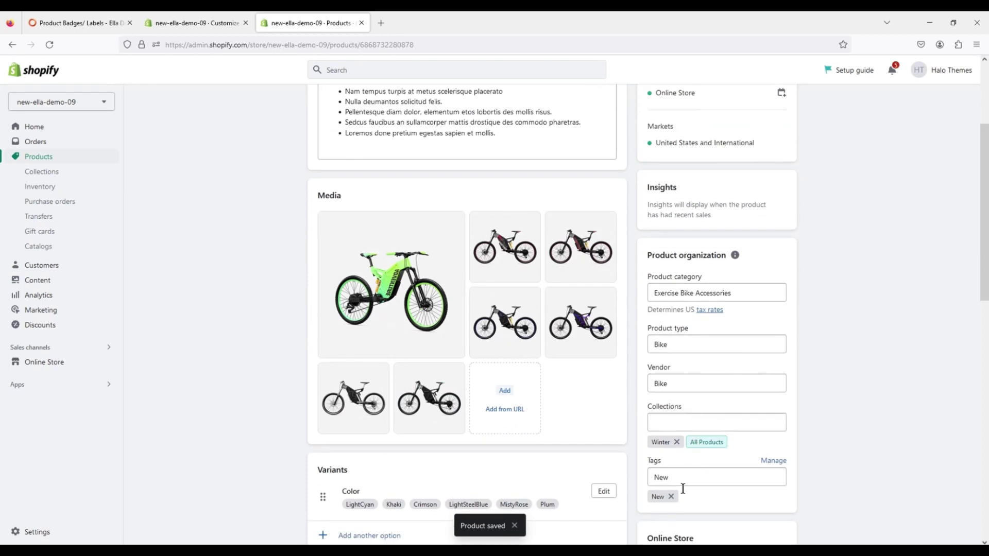
Save the badge settings in the theme editor and return to the Product Badges/Labels documentation
click(202, 22)
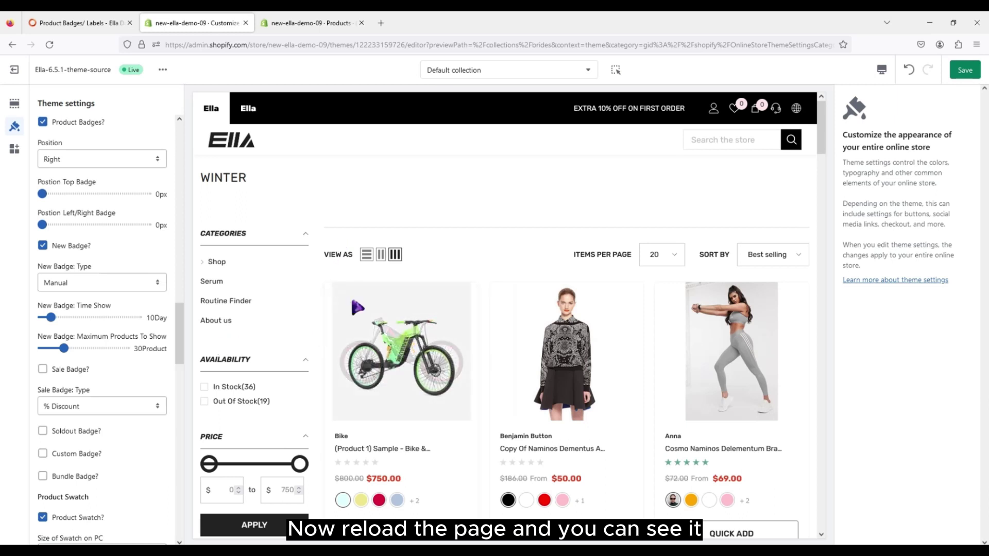
click(965, 69)
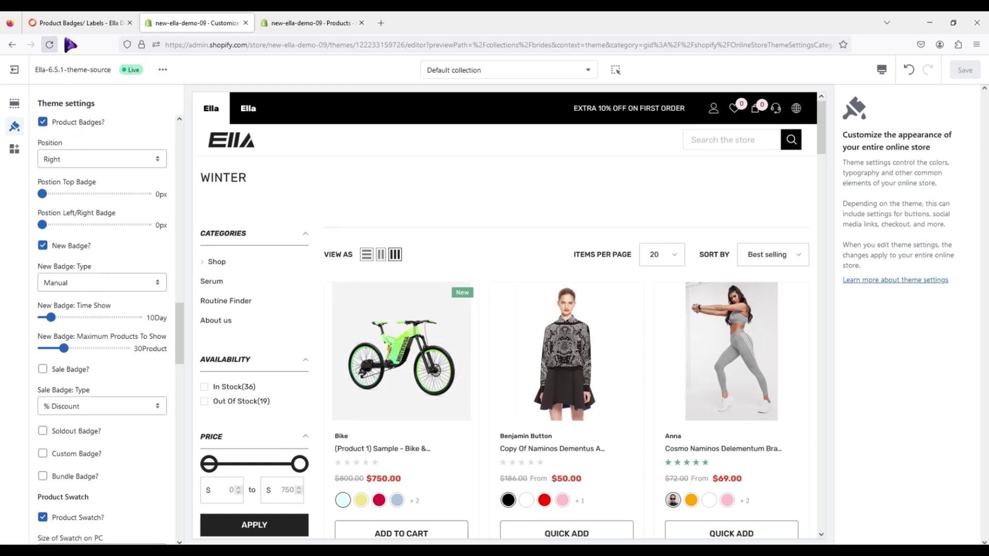
click(80, 25)
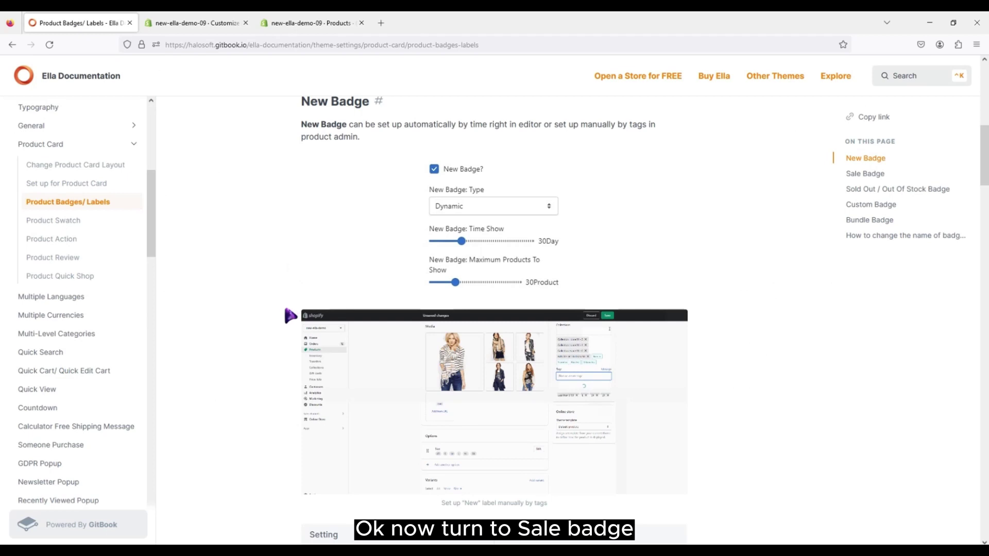
Read the Sale Badge section of the documentation and examine its enlarged example of the Price and Compare at price fields
scroll(293, 313, down, 10)
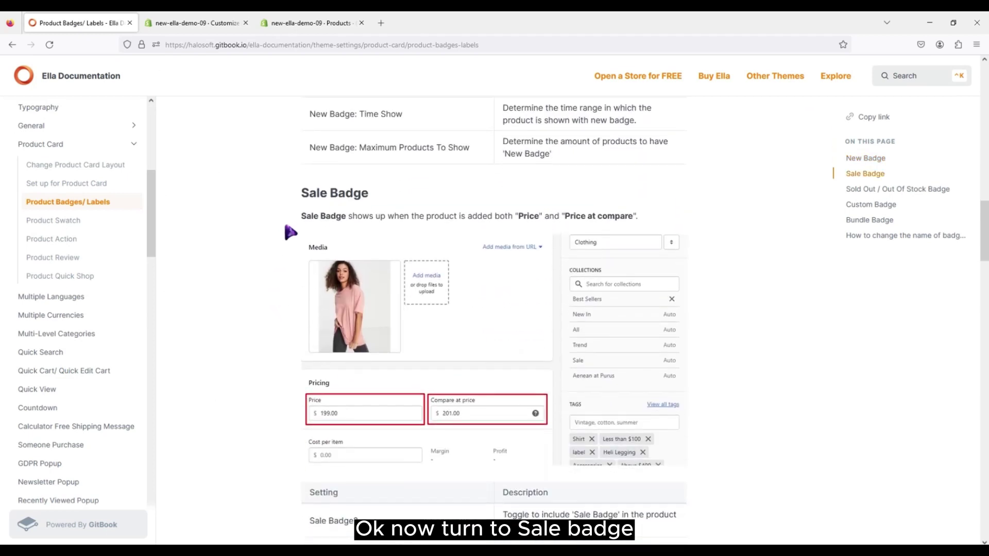
scroll(291, 232, down, 1)
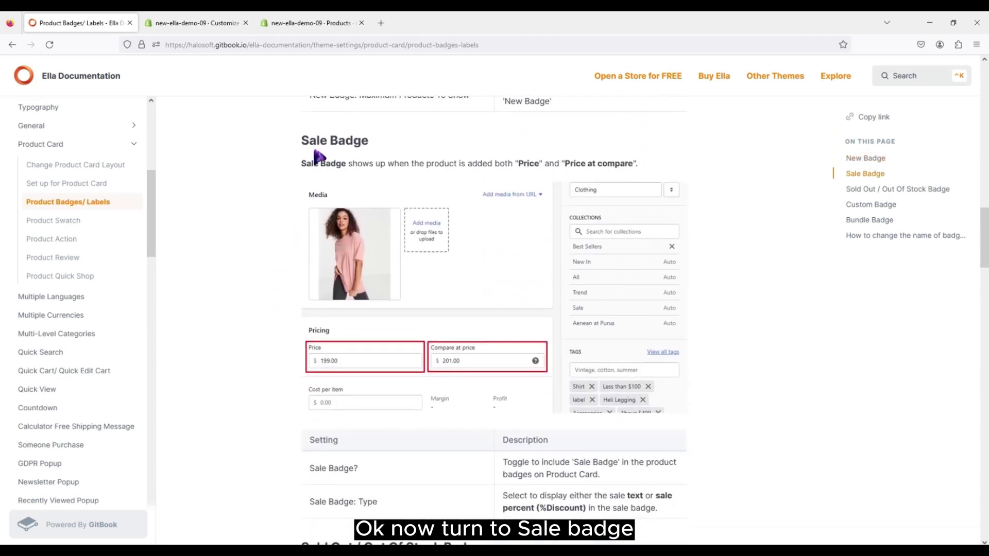
click(446, 262)
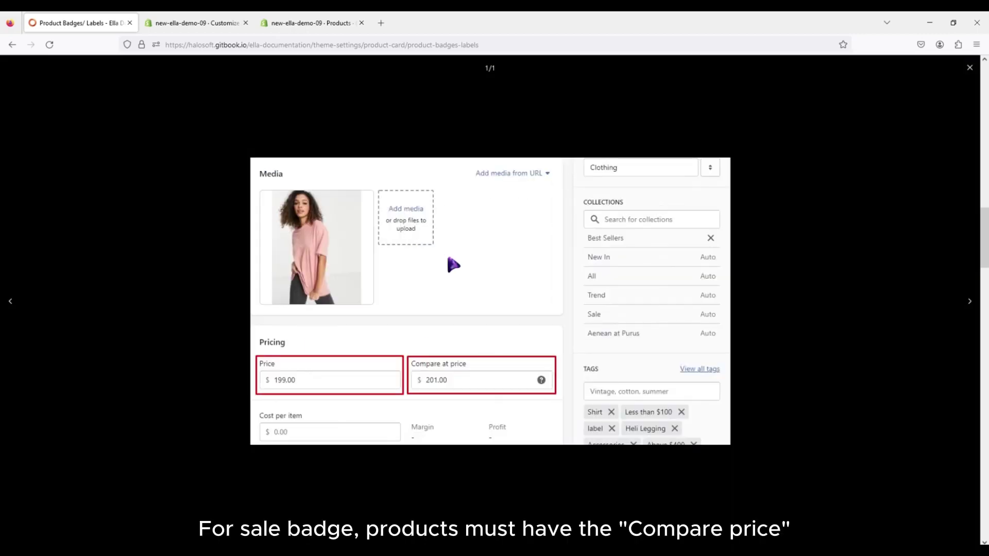
click(450, 260)
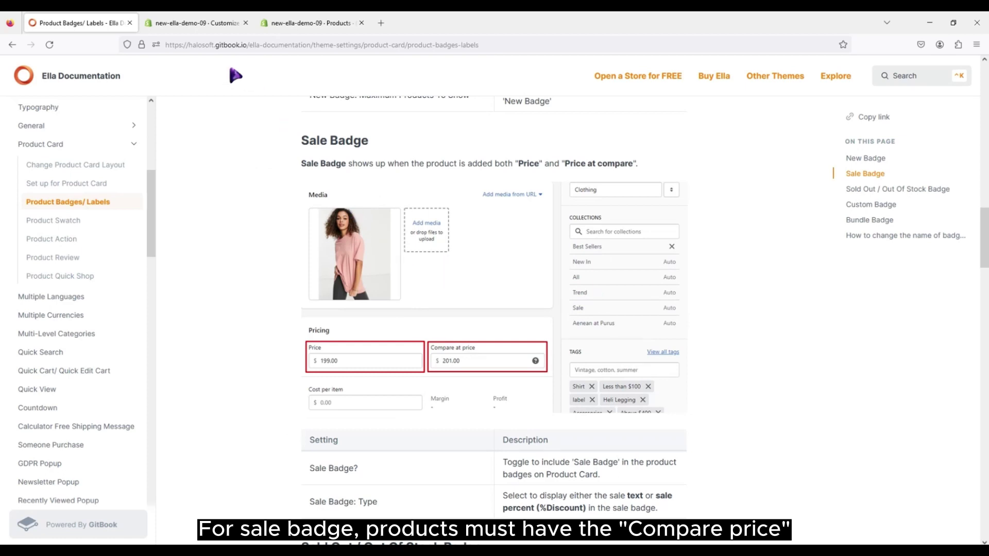
Enable the Sale Badge in the theme editor's product badge settings
click(223, 20)
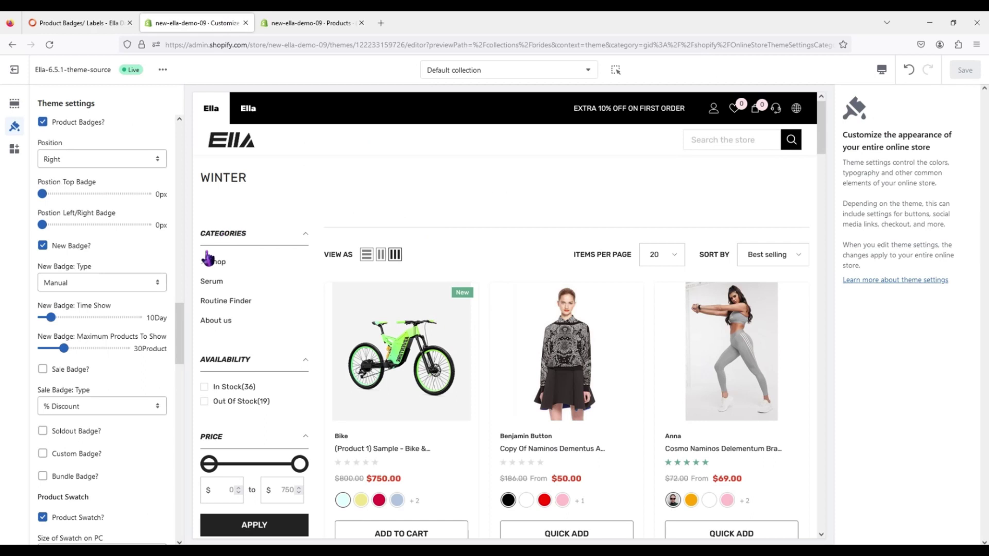
scroll(73, 335, down, 2)
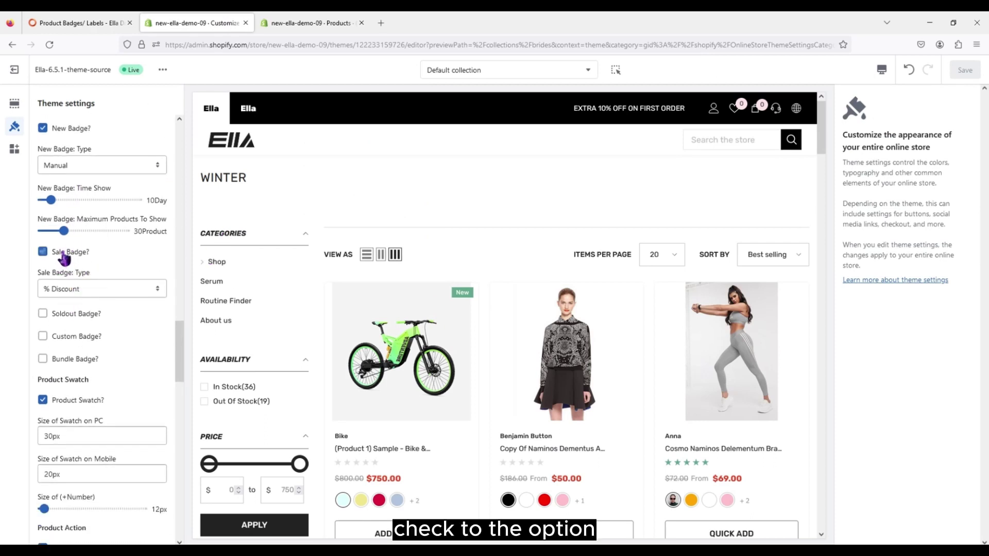
click(64, 254)
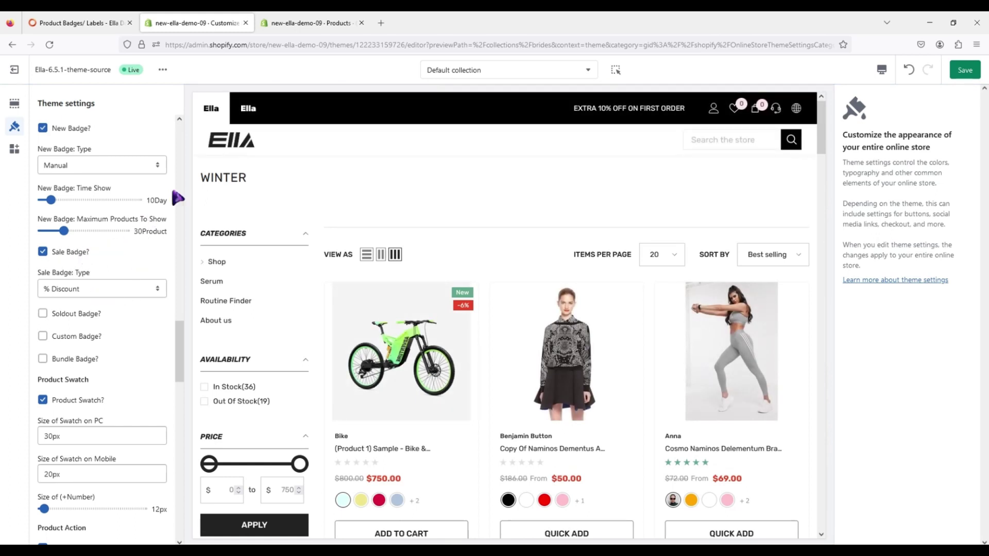
Open the bike product's LightCyan variant in the Shopify admin and check its price and compare-at price
click(308, 26)
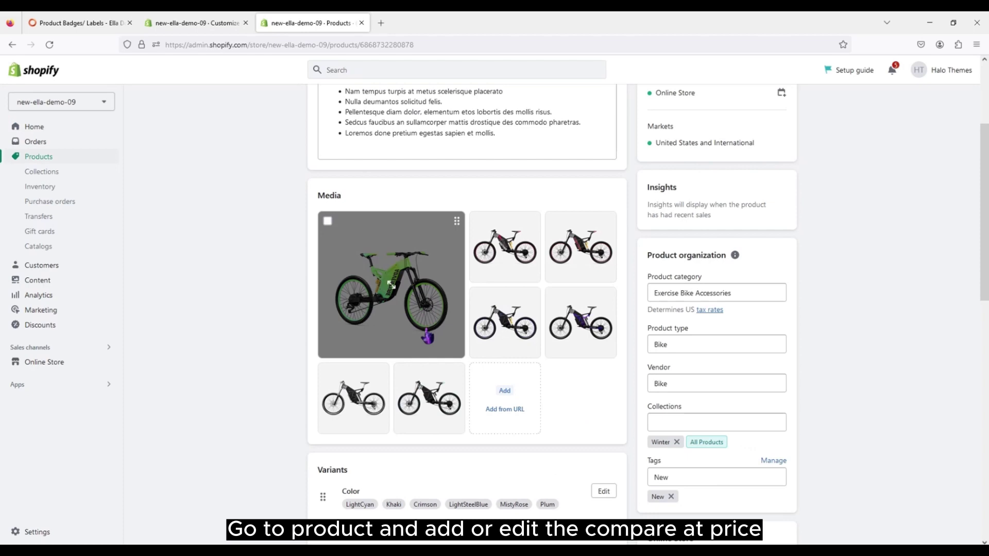
scroll(398, 342, up, 3)
scroll(397, 338, down, 6)
scroll(399, 338, down, 5)
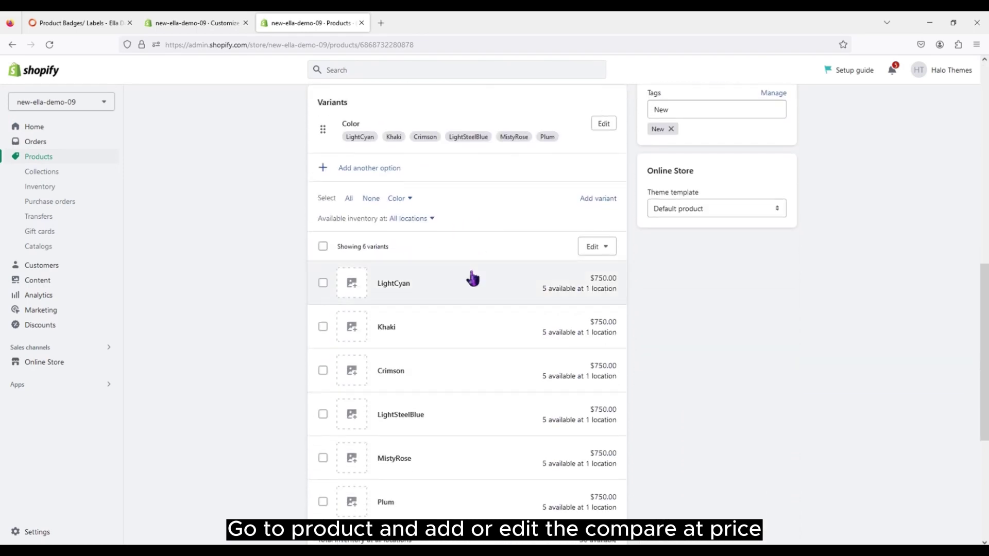
click(478, 285)
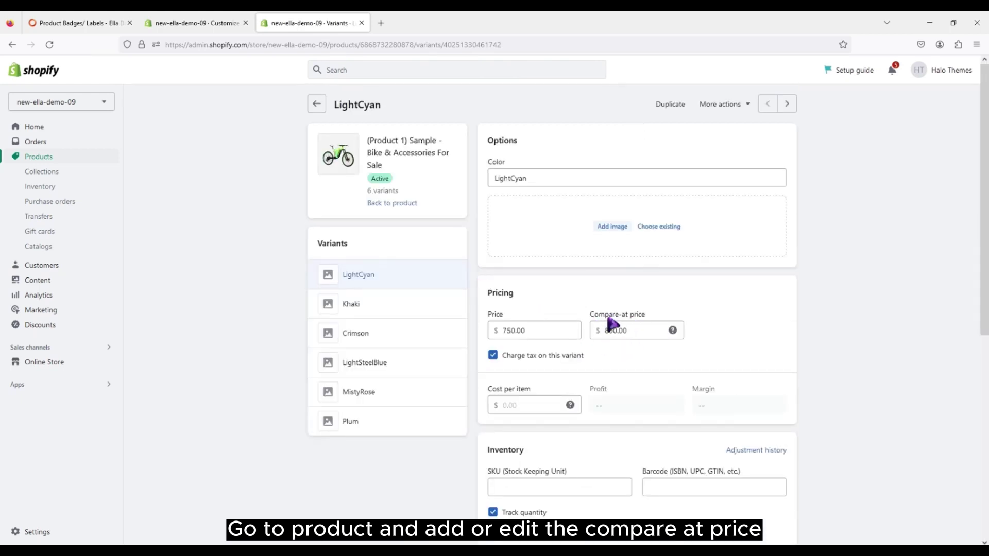
click(612, 334)
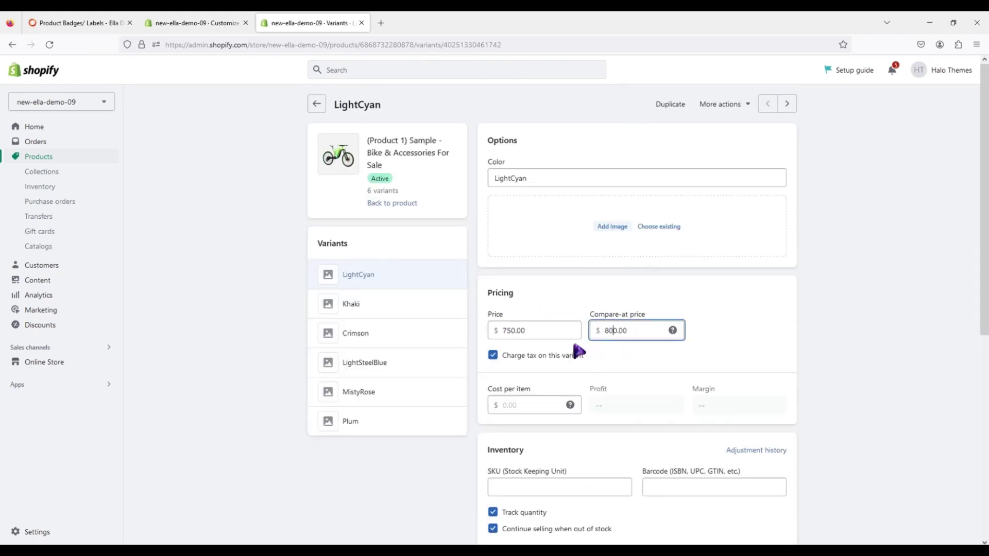
click(549, 332)
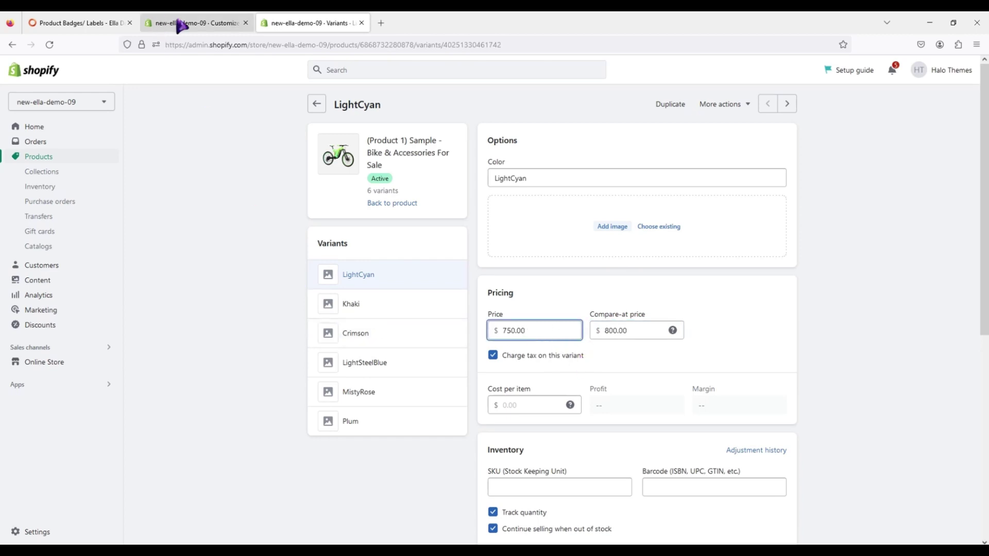
Set the Sale Badge type to Text + % Discount in the theme editor
click(184, 24)
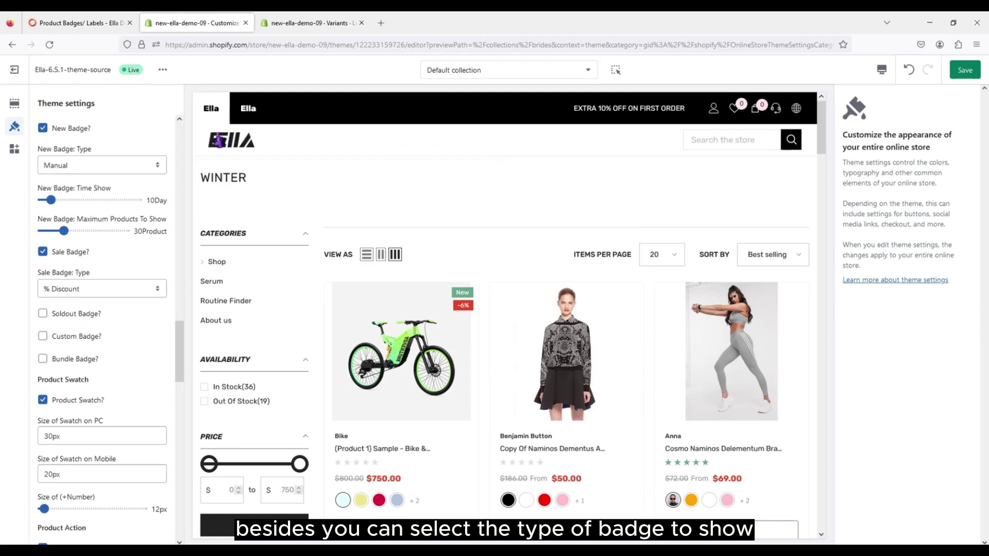
click(109, 290)
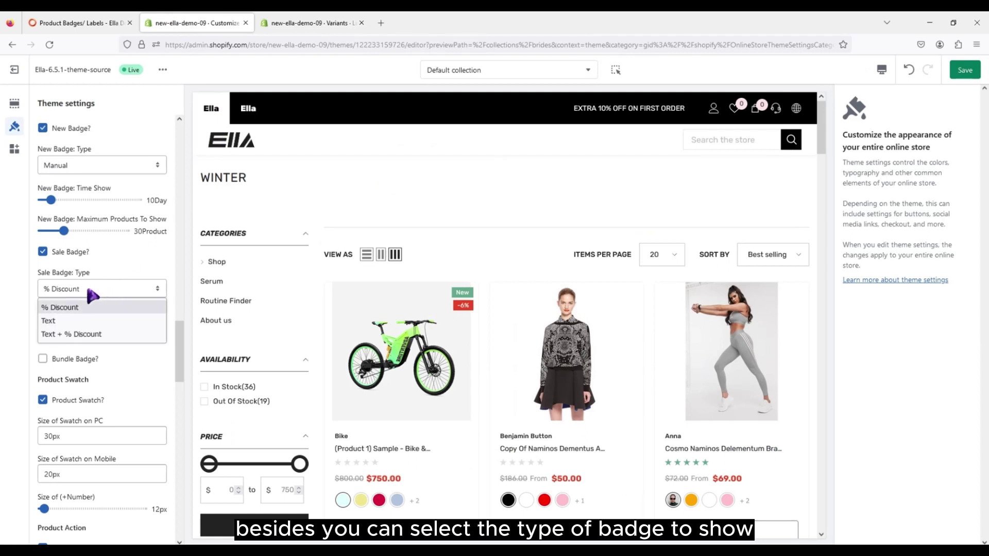
click(88, 335)
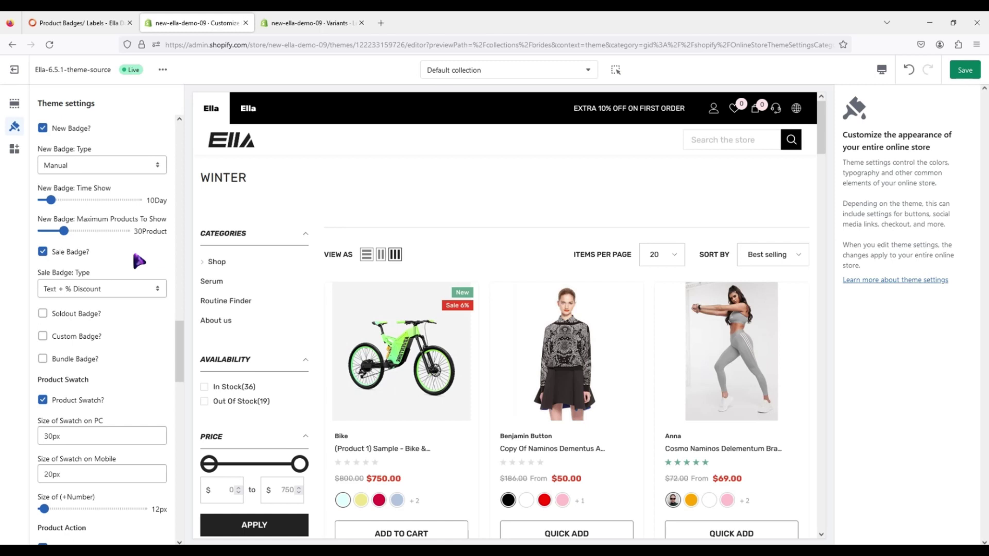
Read the Sold Out / Out Of Stock Badge section of the documentation and examine its enlarged inventory example
click(92, 26)
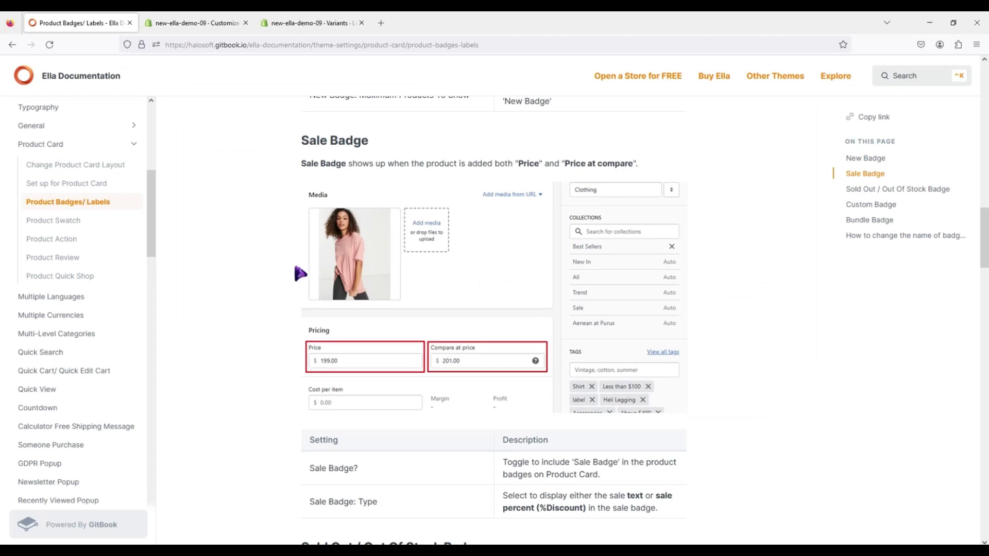
scroll(289, 271, down, 6)
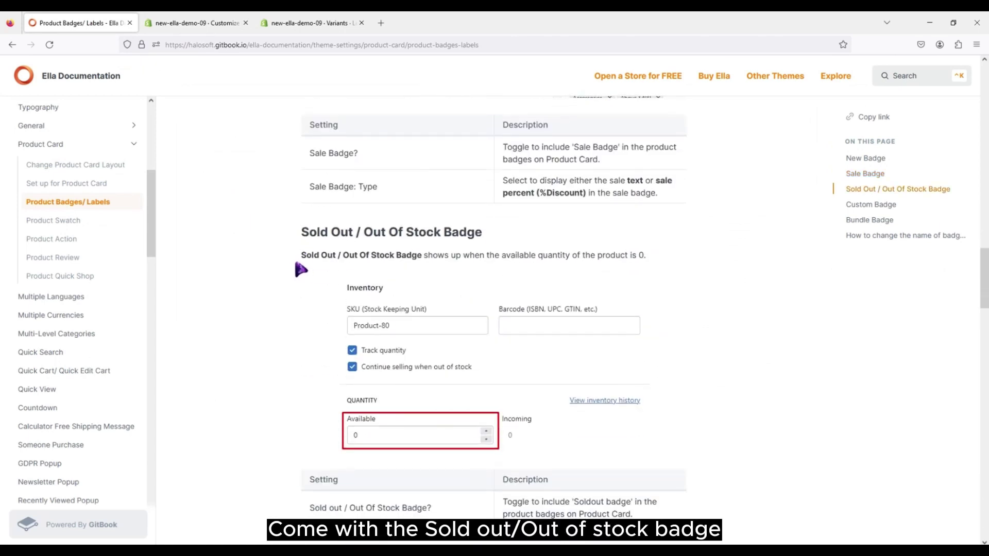
scroll(319, 184, down, 1)
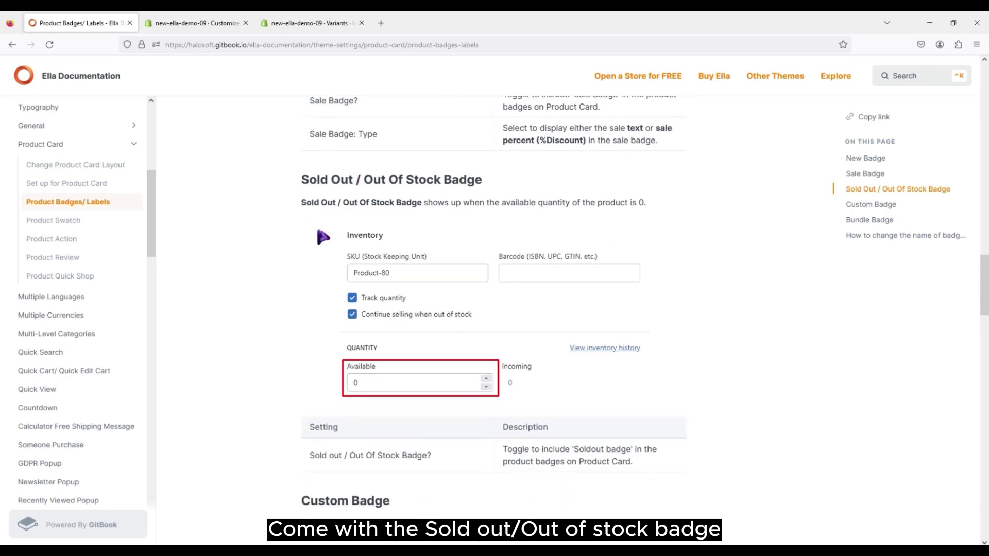
click(392, 315)
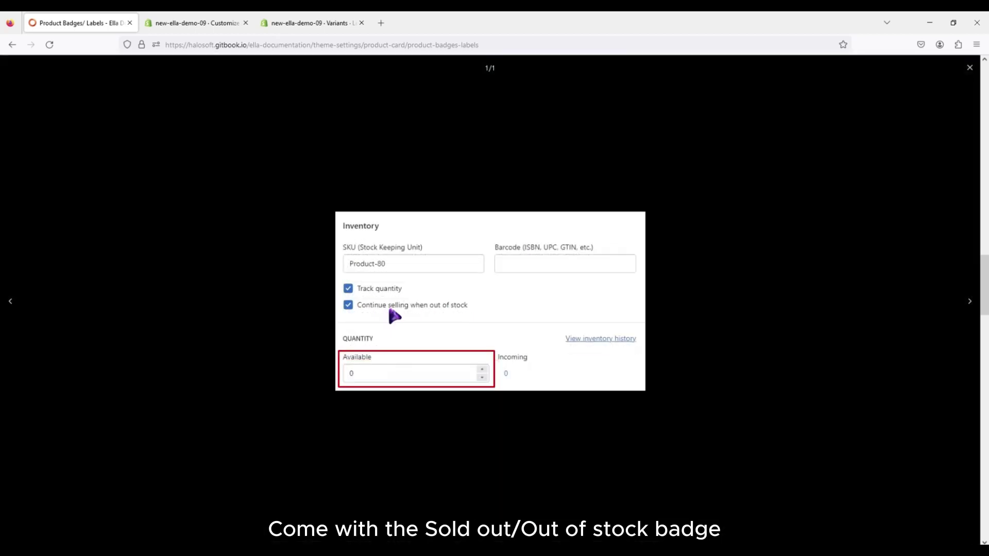
click(379, 375)
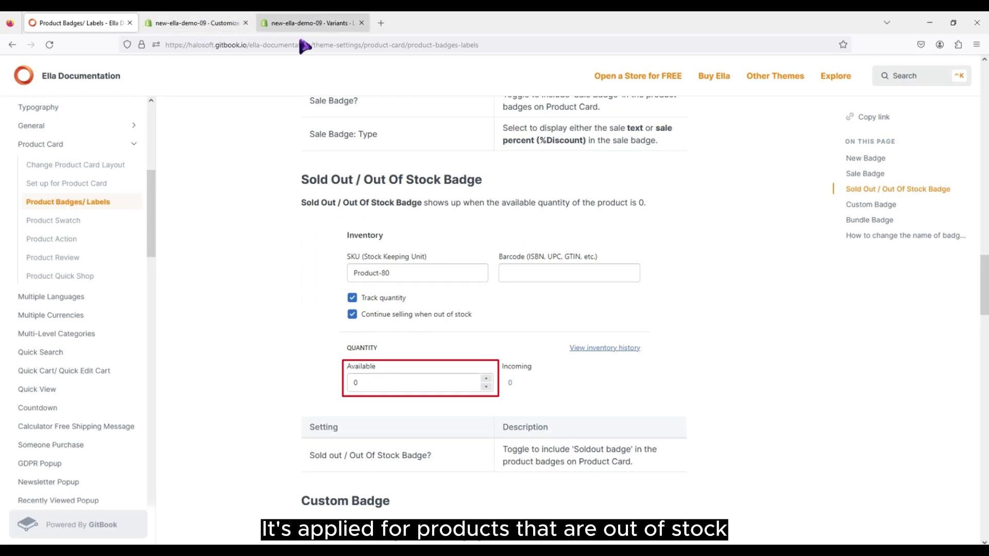
Enable the Soldout Badge in the theme editor and return to the bike product in the Shopify admin
click(214, 23)
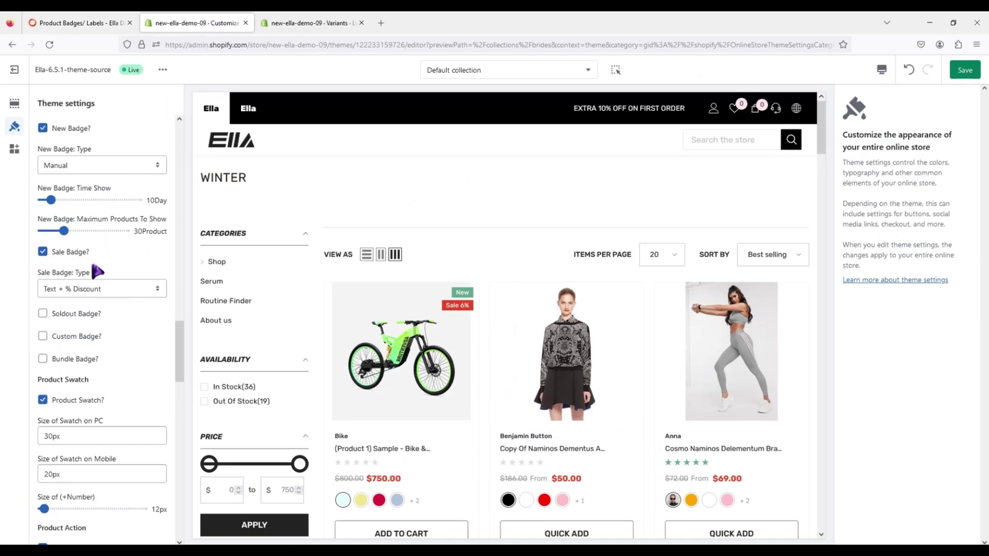
click(83, 317)
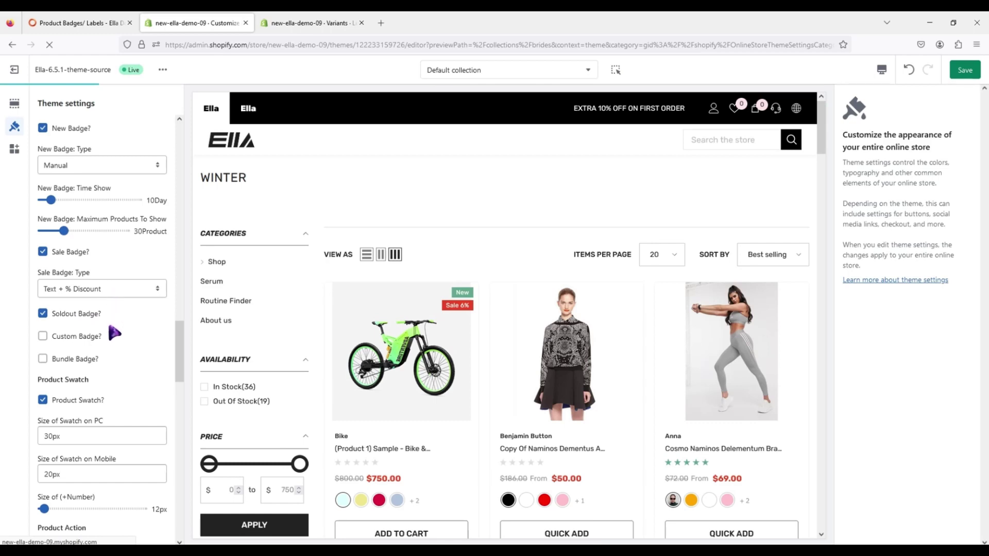
click(319, 23)
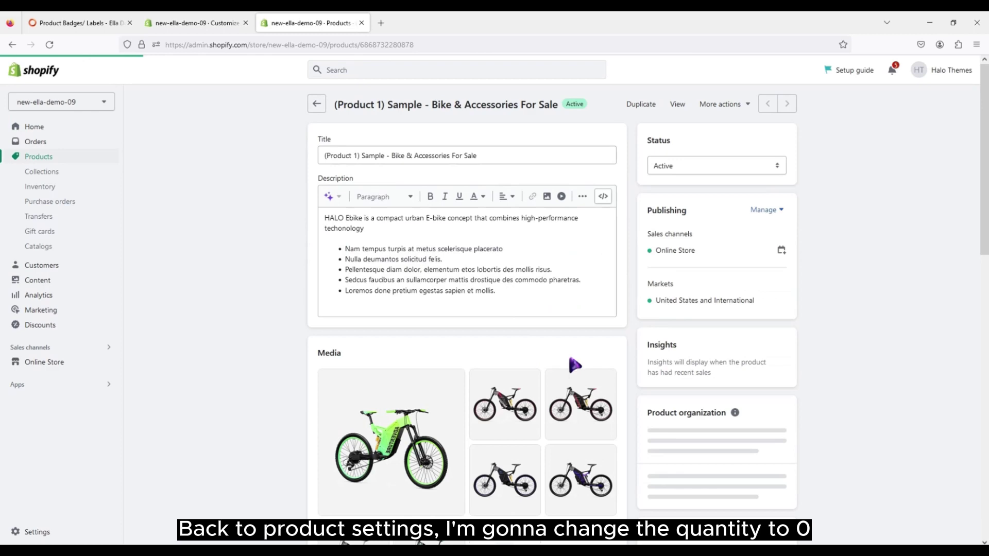
Set the quantity of all the bike's variants at the Viet Nam location to 0 and save
scroll(579, 364, down, 9)
click(600, 355)
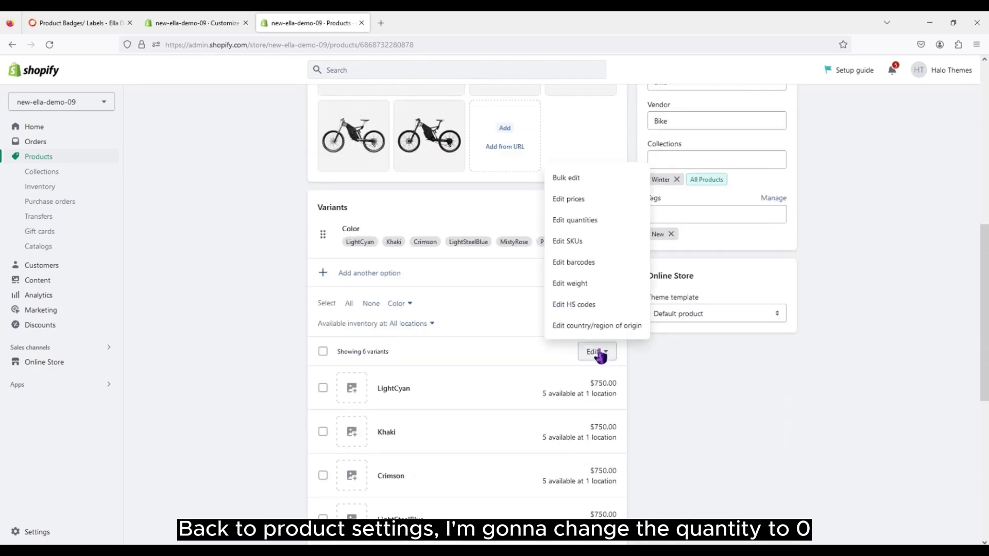
click(594, 222)
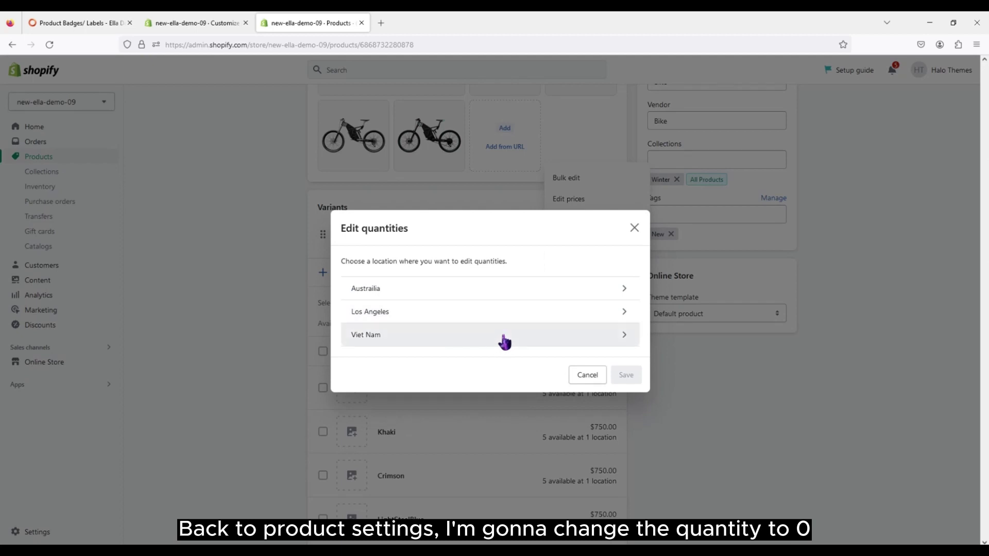
click(500, 342)
click(550, 218)
click(550, 218)
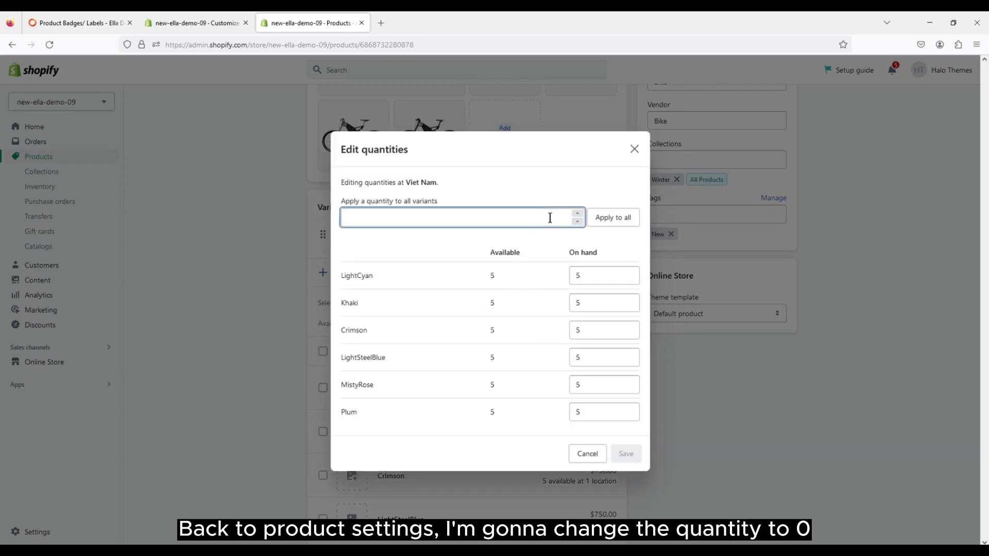
text(0)
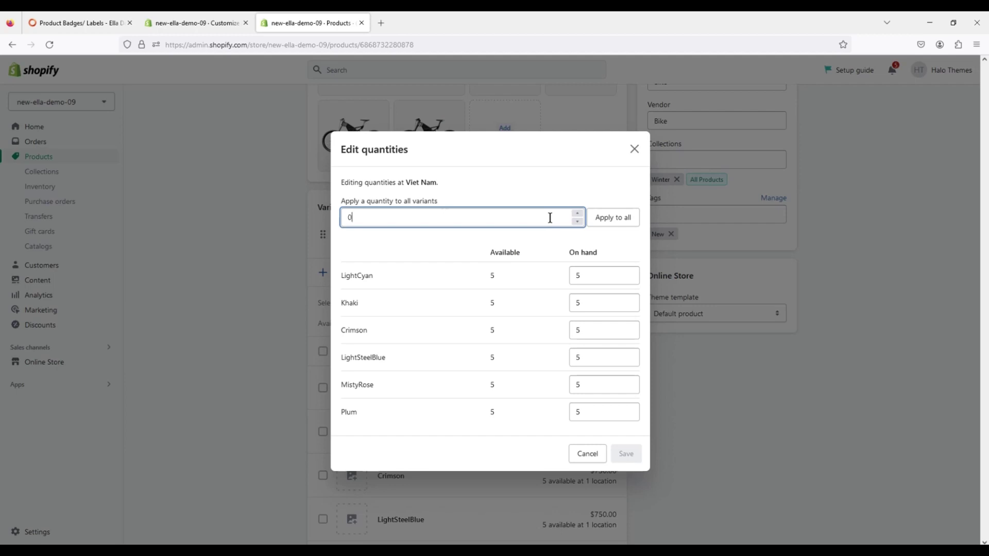
click(622, 221)
click(626, 456)
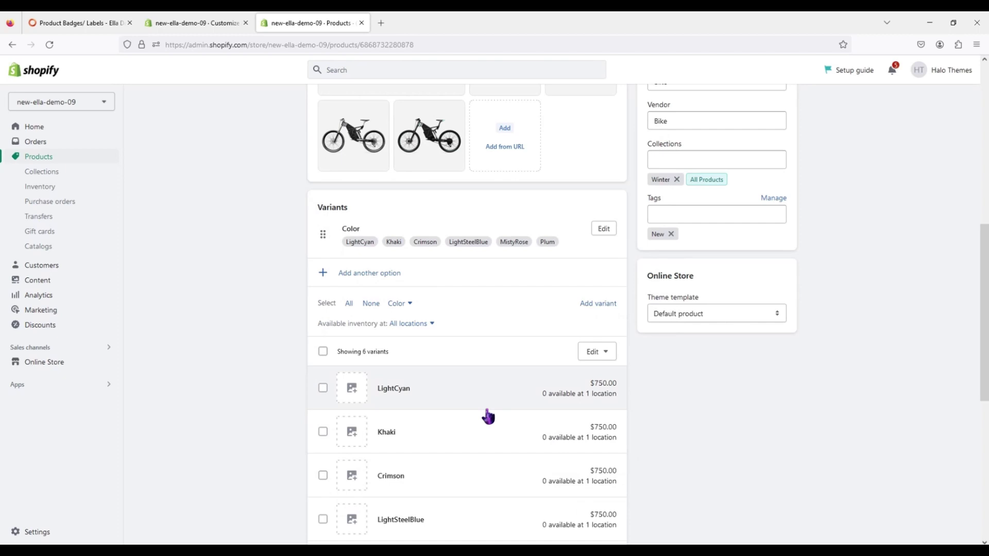
Turn off Continue selling when out of stock for the bike's LightCyan variant and save the variant
scroll(487, 415, down, 1)
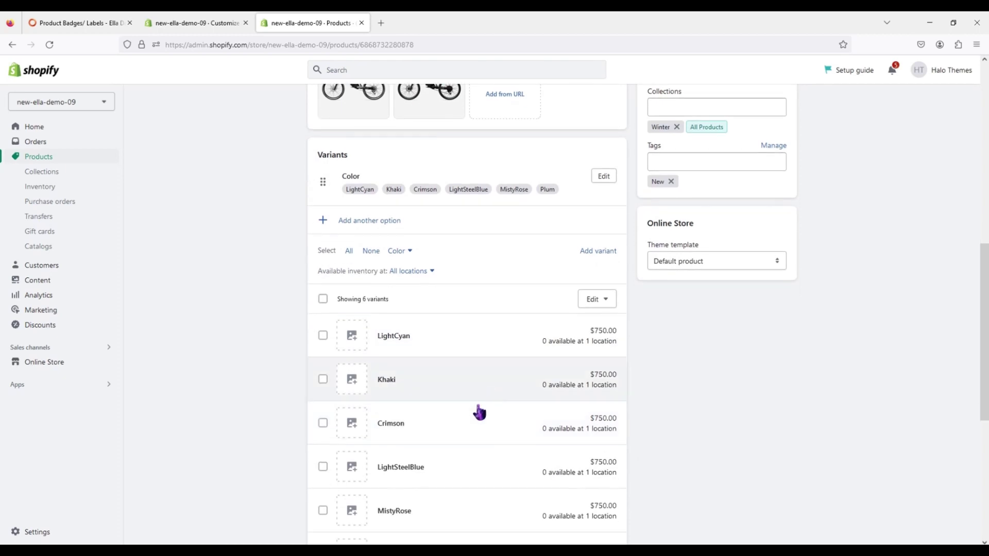
click(468, 336)
scroll(565, 359, down, 2)
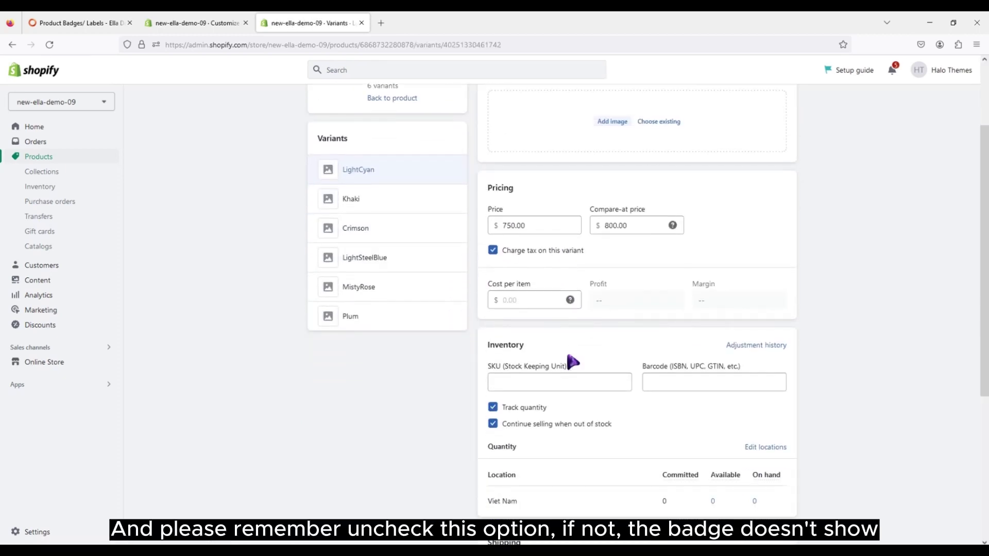
click(493, 424)
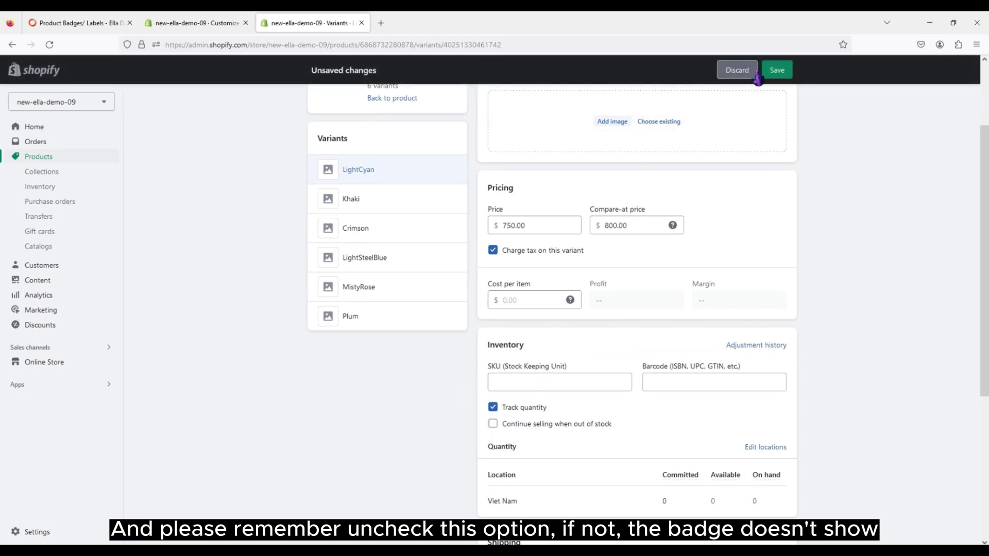
click(775, 71)
Save the badge settings in the theme editor and enlarge the label tag example in the documentation's Custom Badge section
click(195, 22)
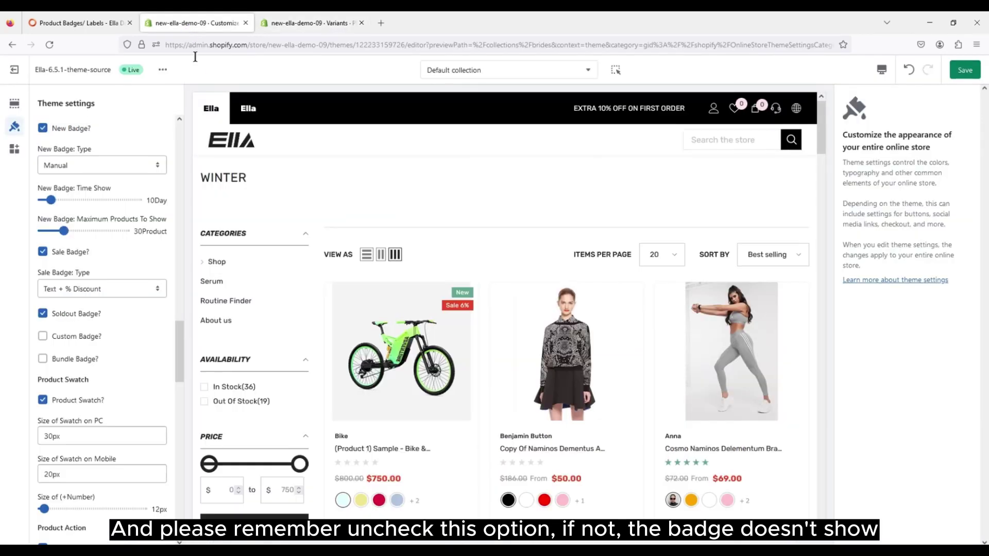
click(967, 73)
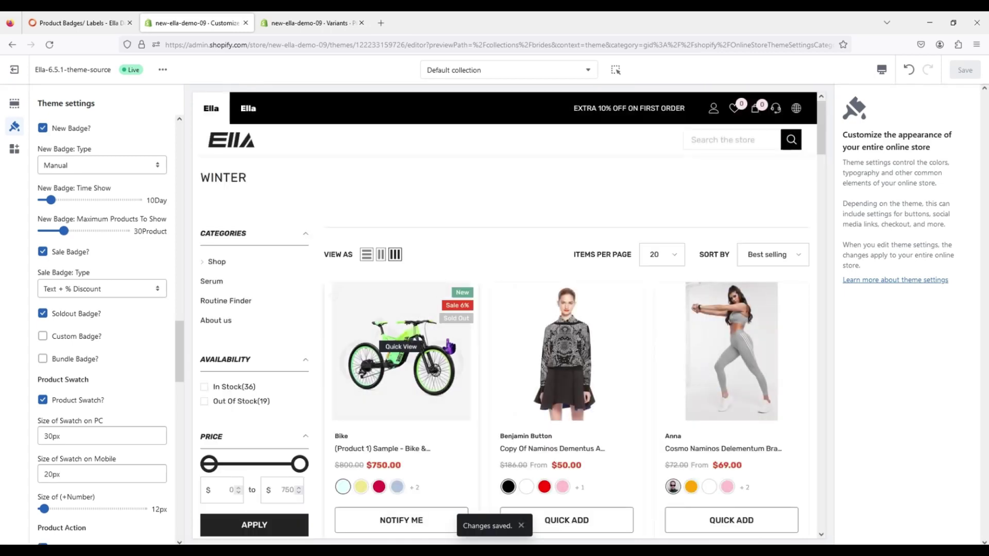
scroll(458, 332, down, 3)
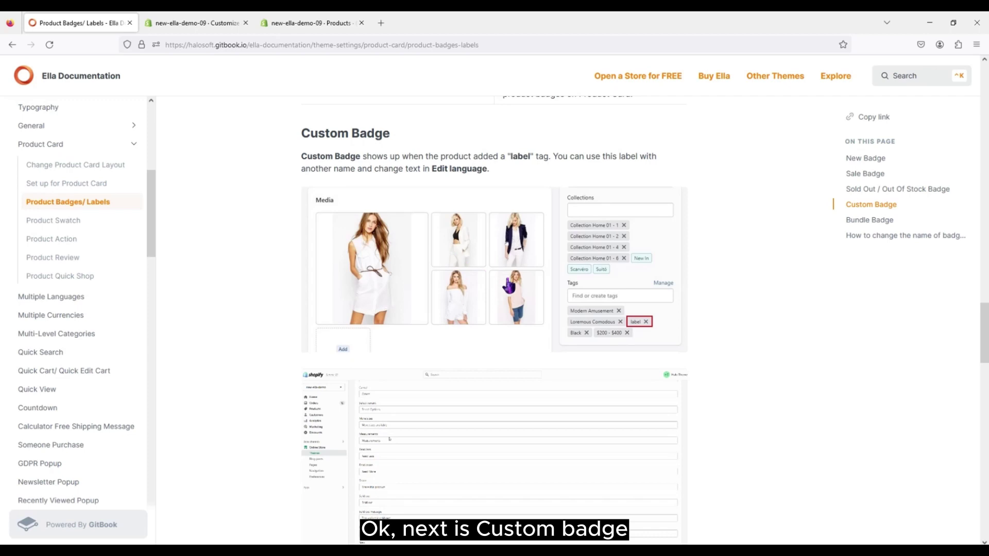
click(559, 297)
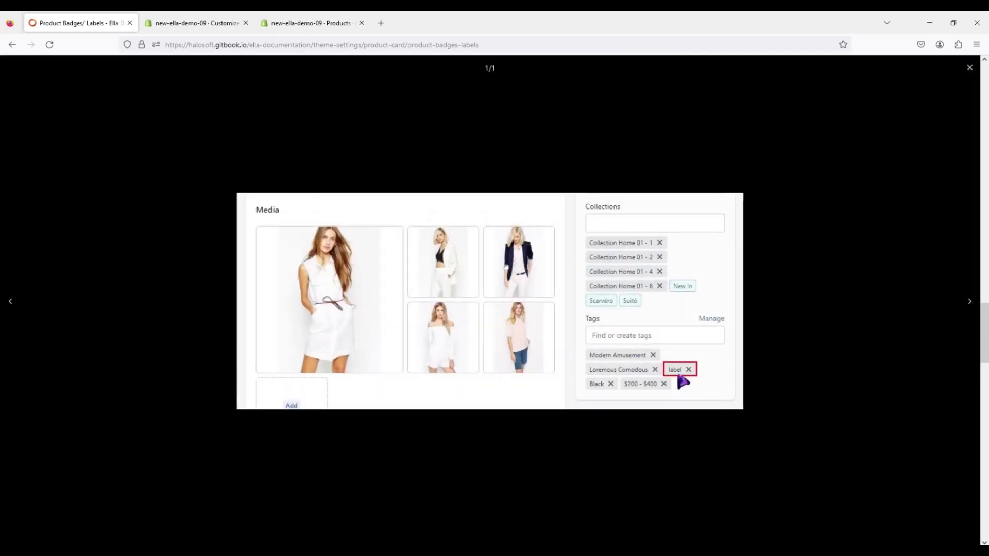
Close the enlarged label tag example and enable the Custom Badge in the theme editor
click(648, 381)
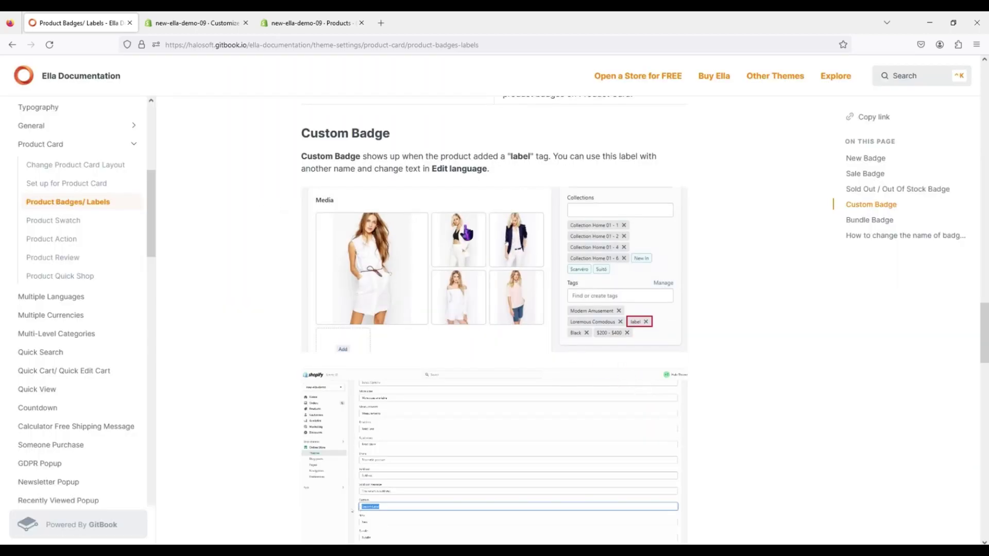
click(181, 24)
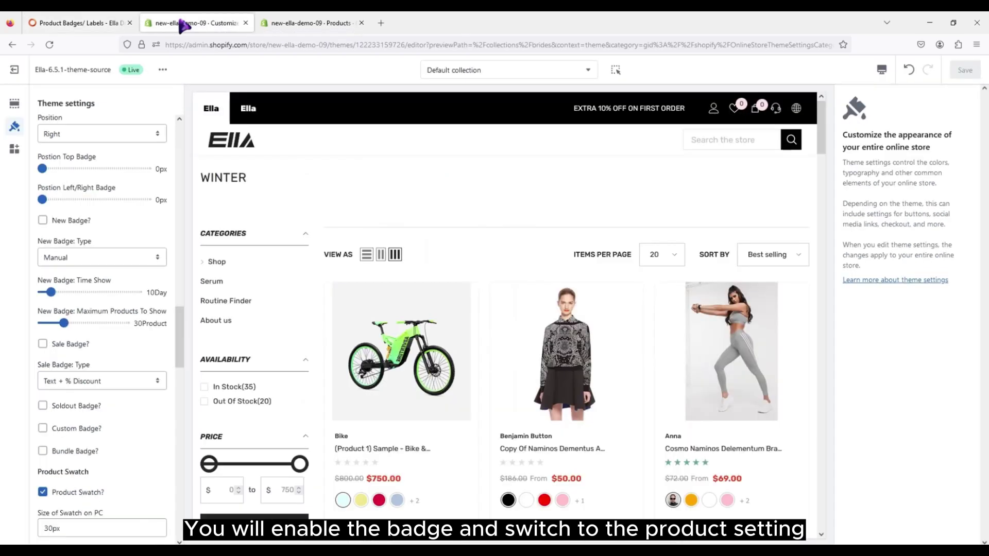
click(76, 432)
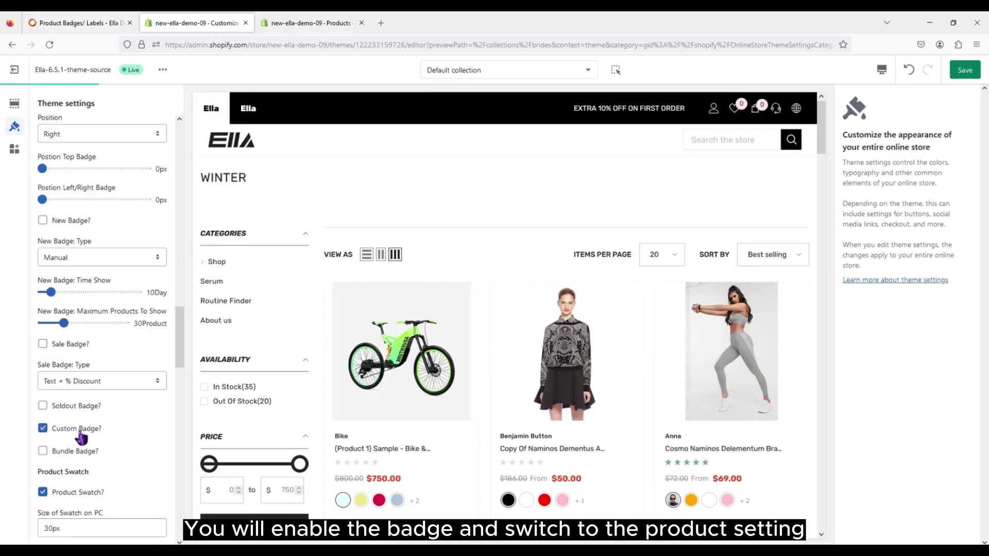
scroll(80, 438, down, 3)
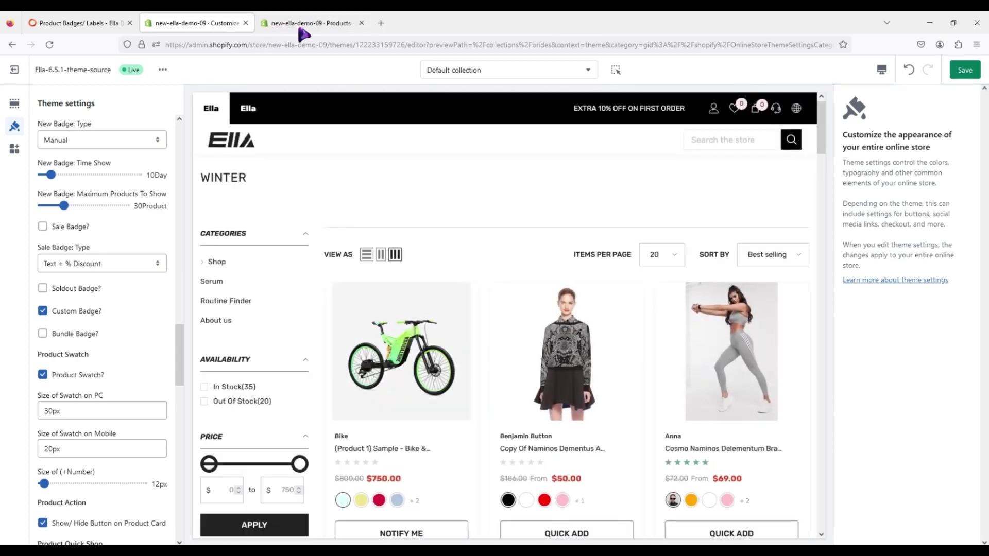
Add the existing tag "label" to the bike product and save it, and save the Custom Badge setting in the theme editor
click(298, 26)
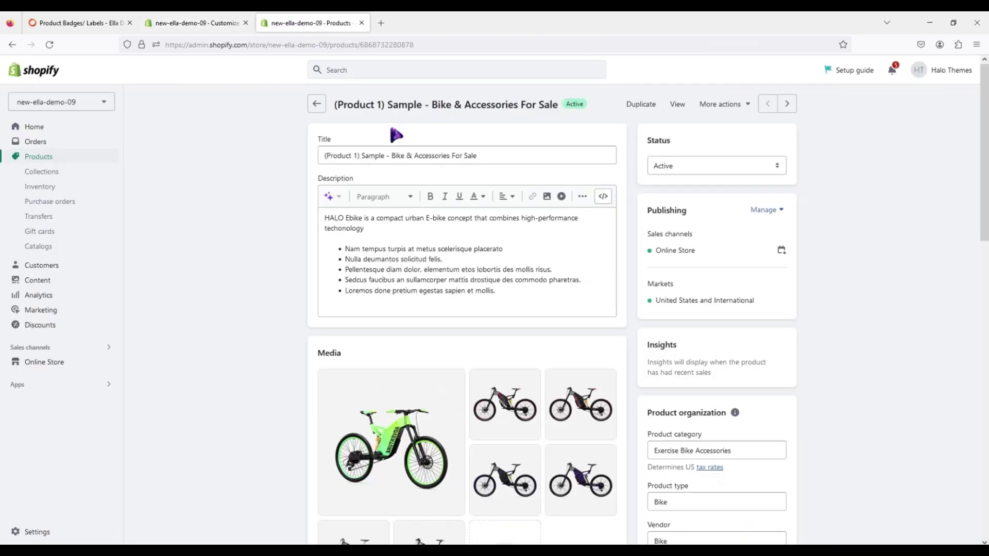
scroll(670, 232, down, 4)
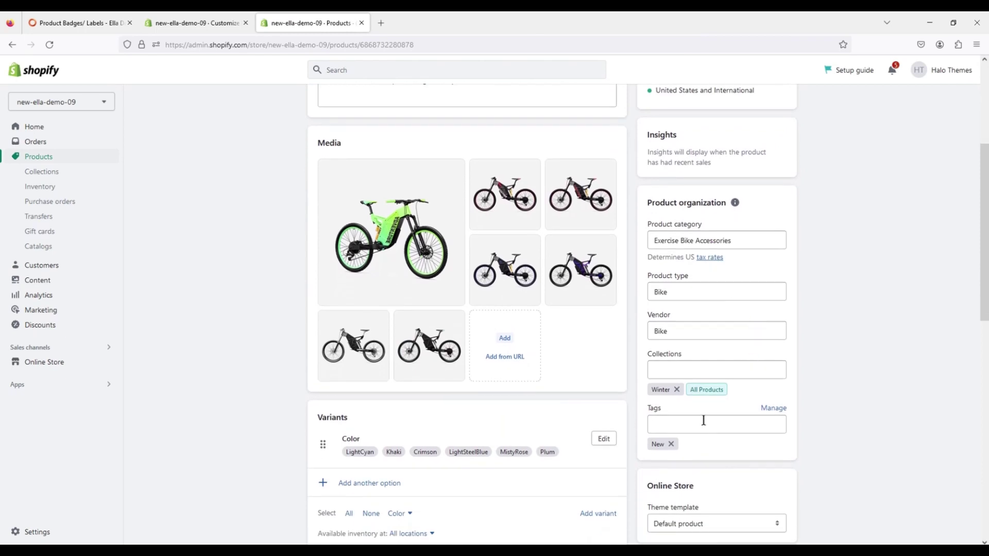
scroll(700, 431, down, 3)
click(671, 266)
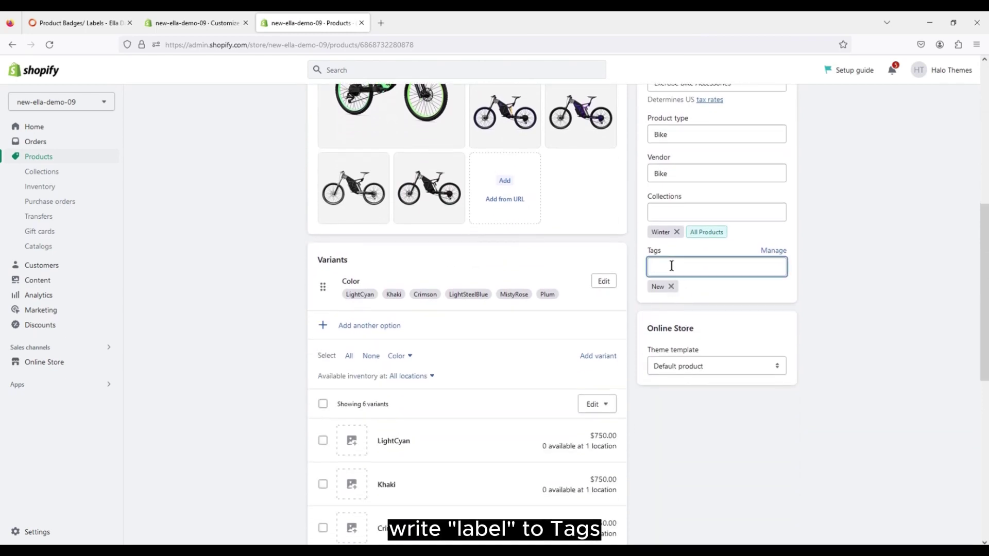
text(label)
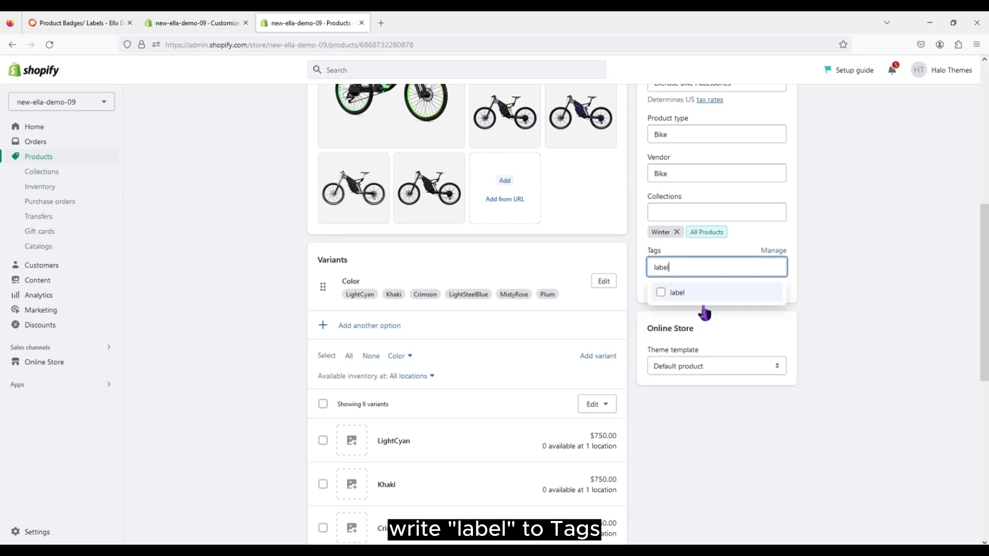
click(690, 298)
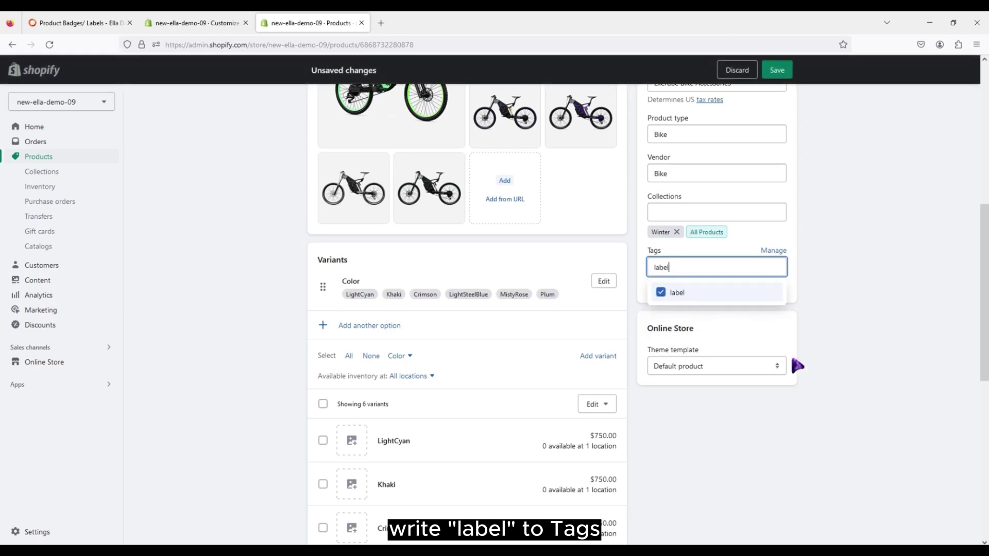
click(777, 73)
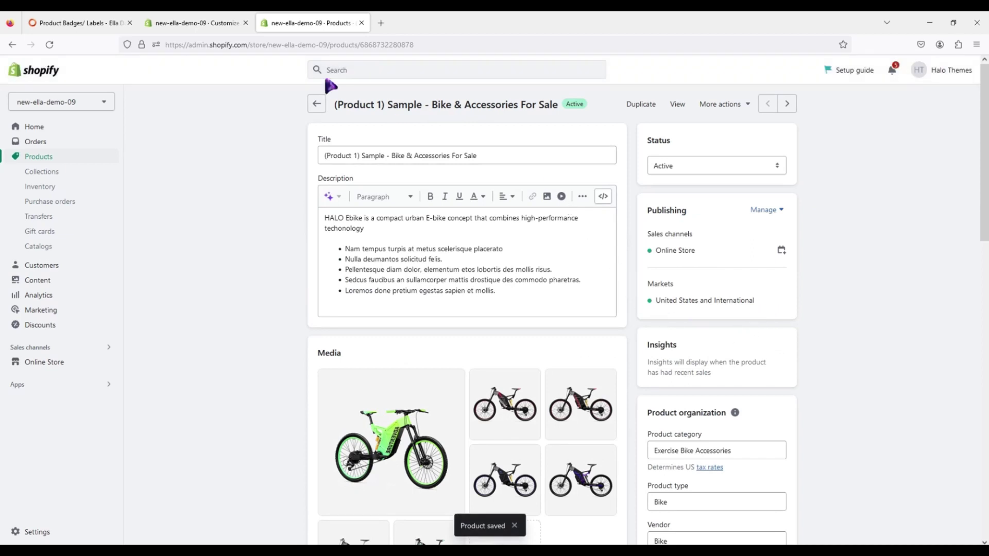
click(181, 22)
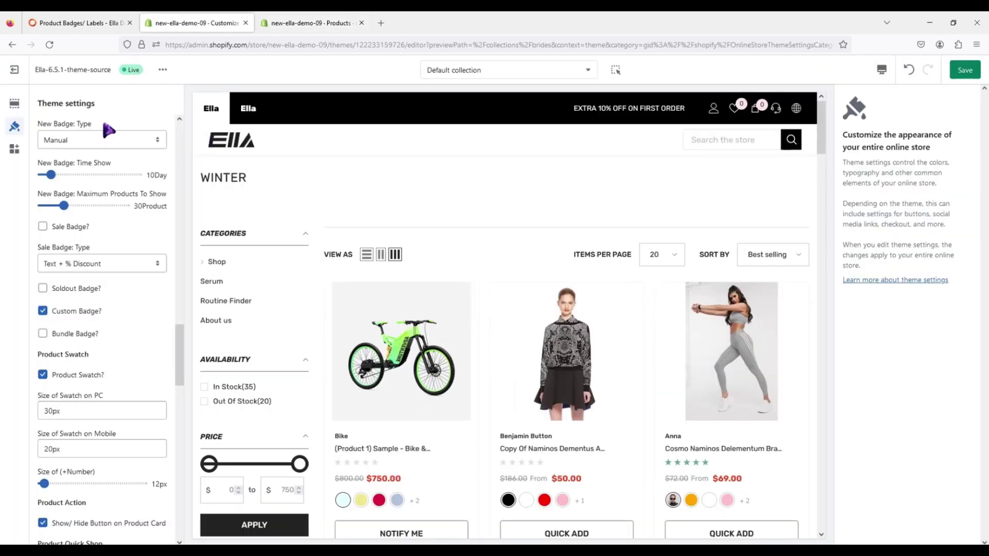
click(965, 71)
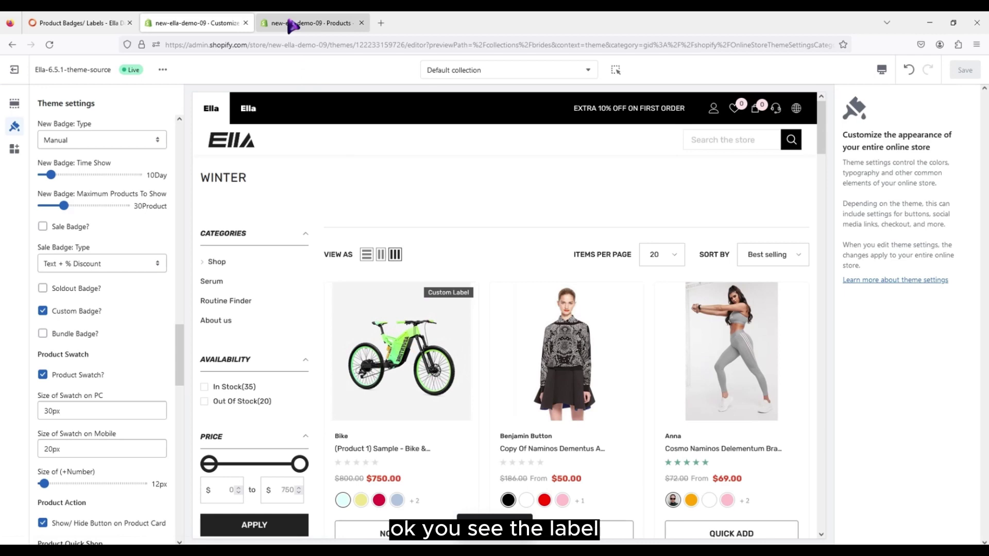
Open the default theme content of the current Ella-6.5.1-theme-source theme in the Shopify admin and search it for "custom label"
click(293, 24)
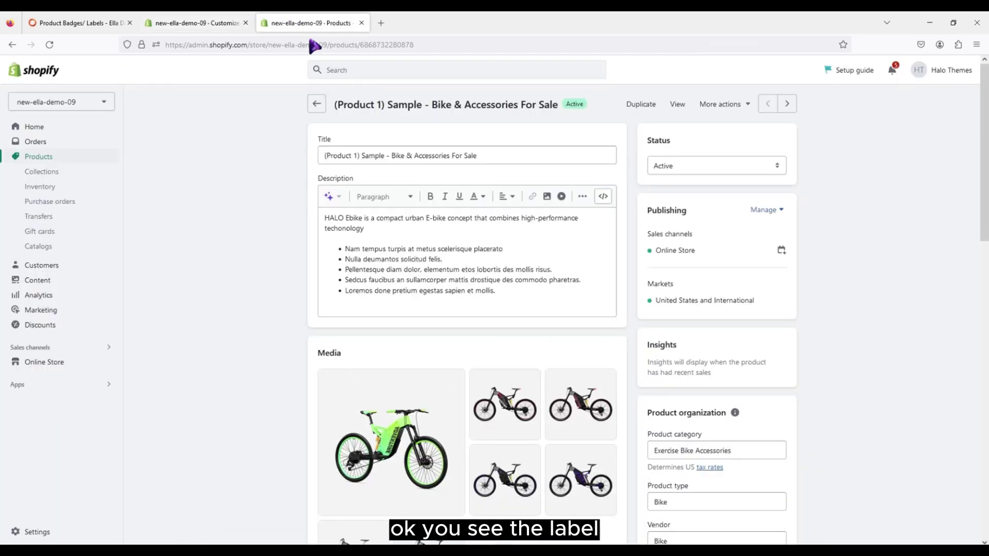
click(76, 363)
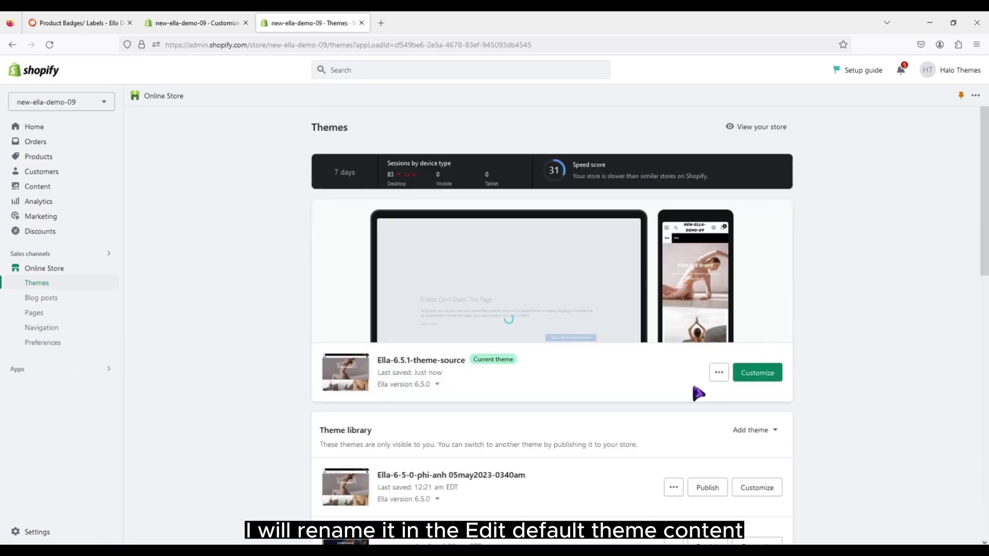
click(719, 373)
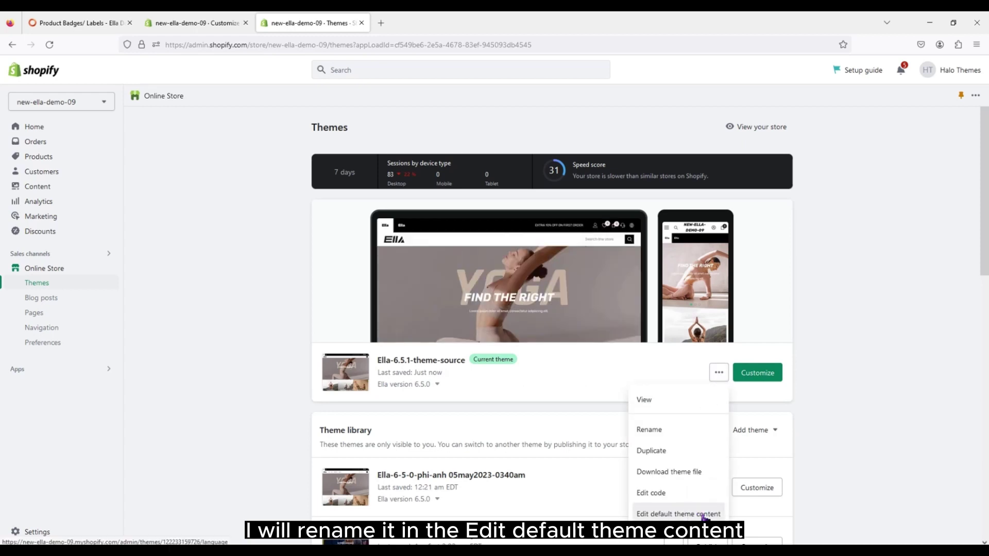
click(703, 515)
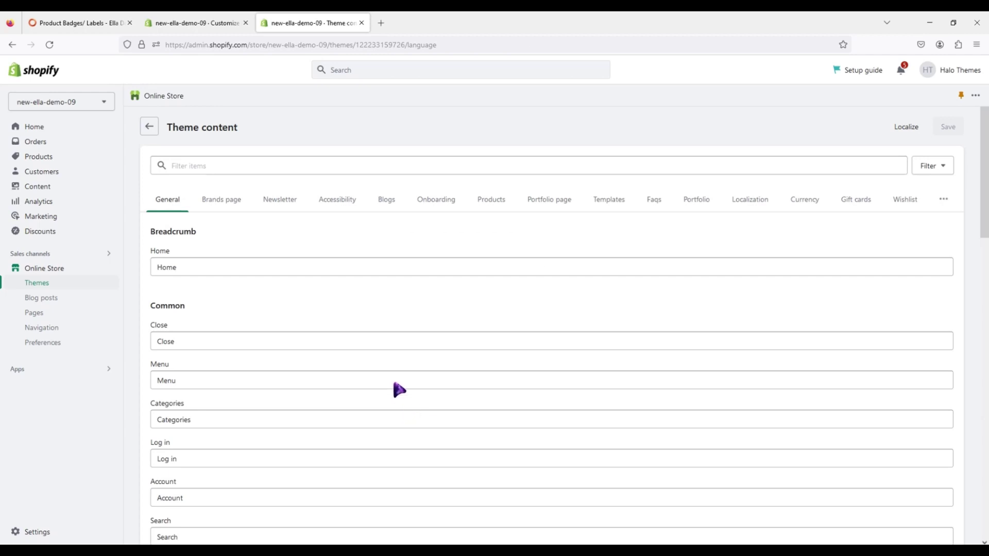
click(493, 202)
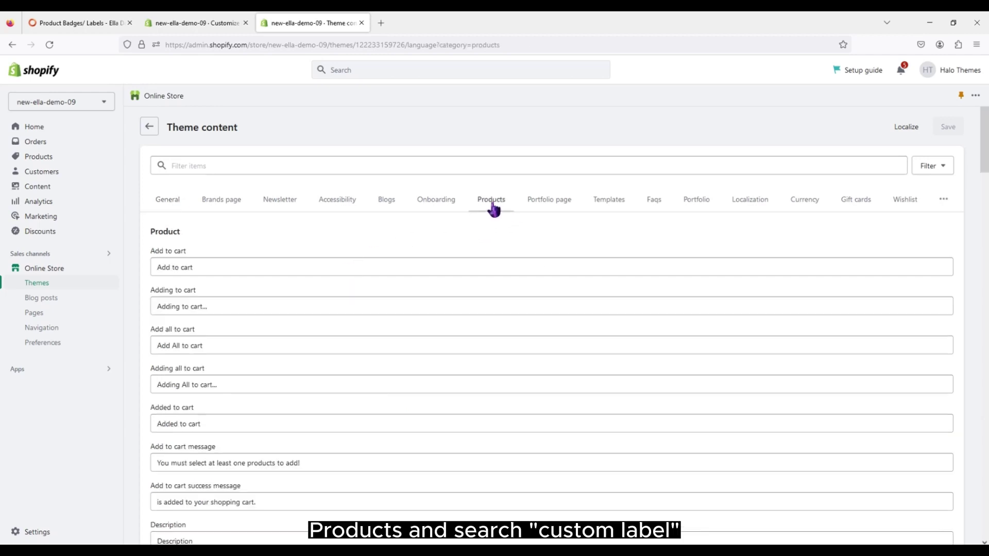
click(442, 167)
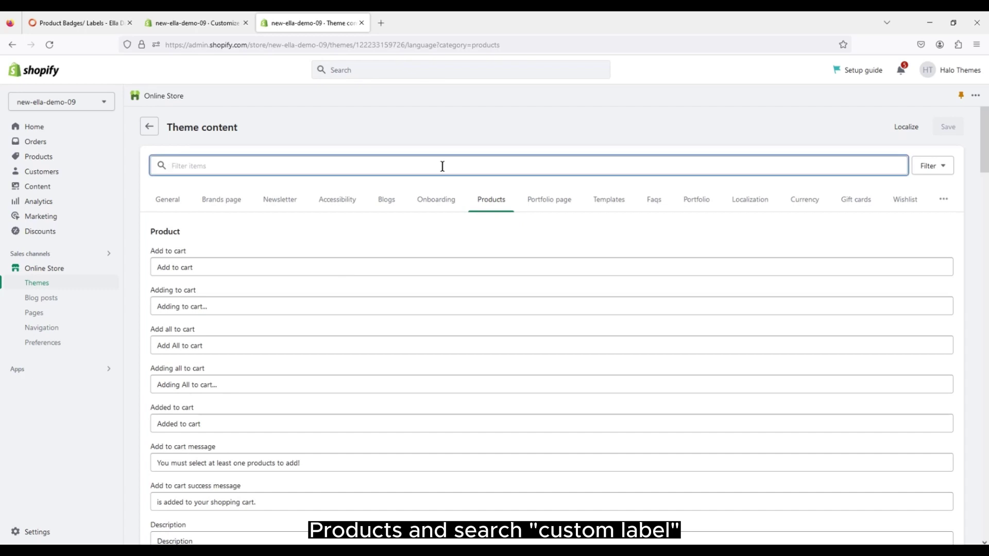
text(cust)
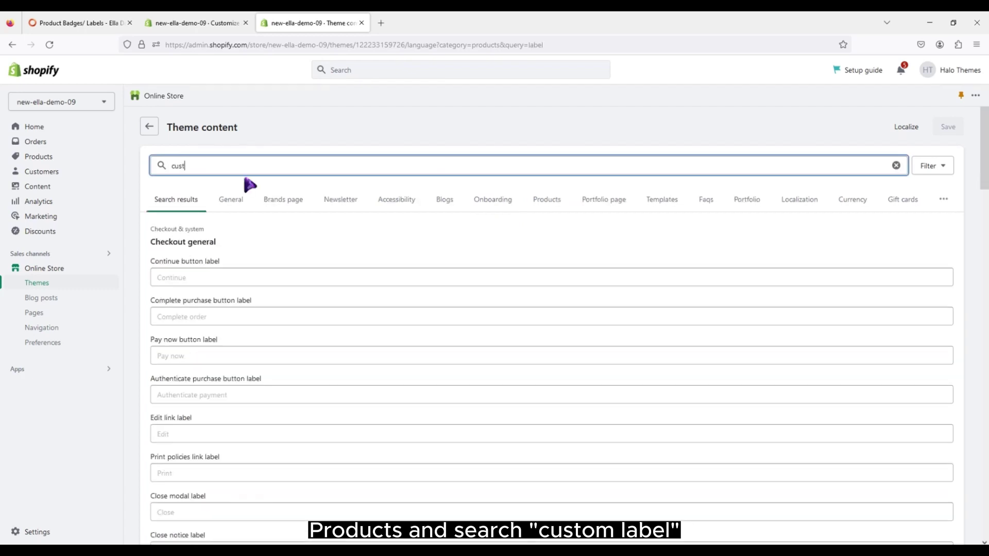
text(om label)
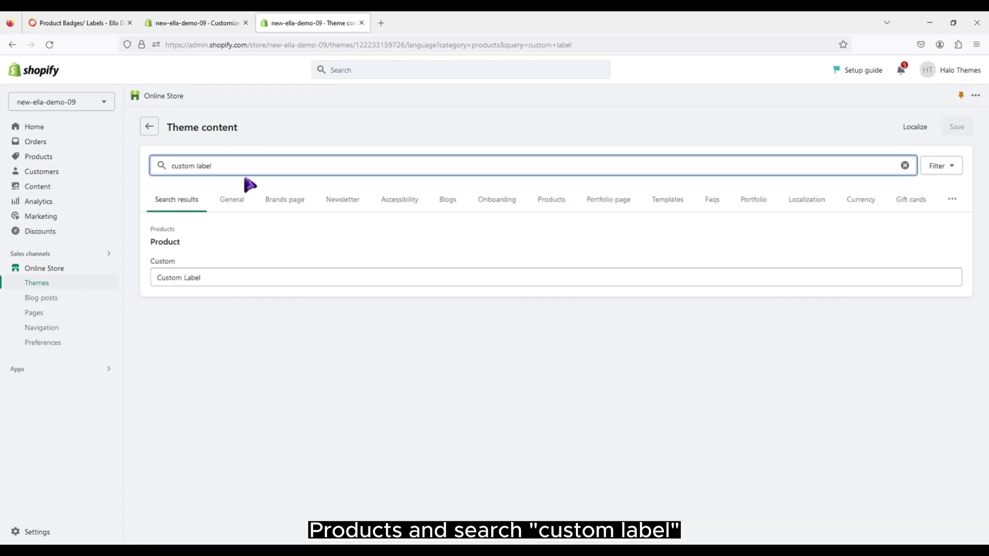
Change the product's Custom text to "Free Shipping", save the theme content and reload the theme editor
triple_click(210, 277)
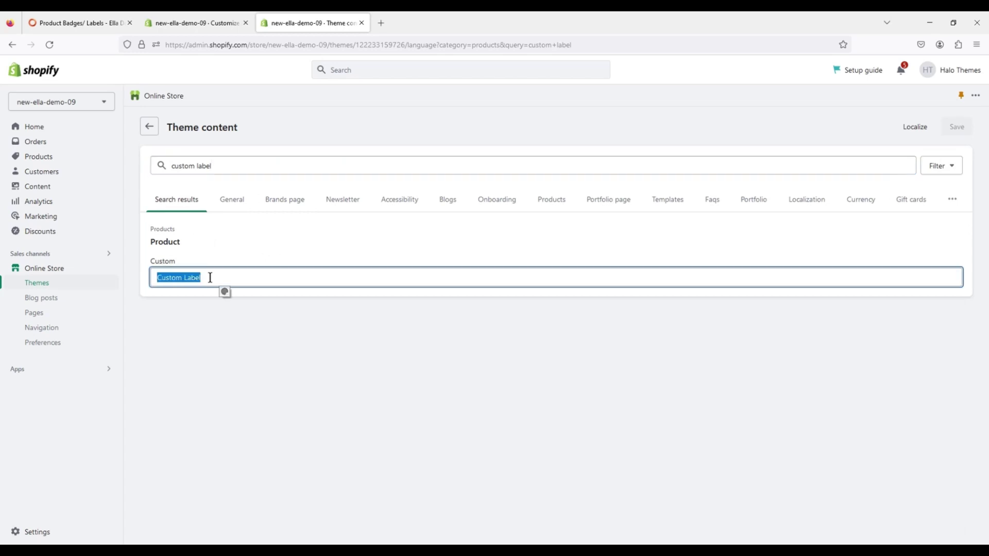
text(Free )
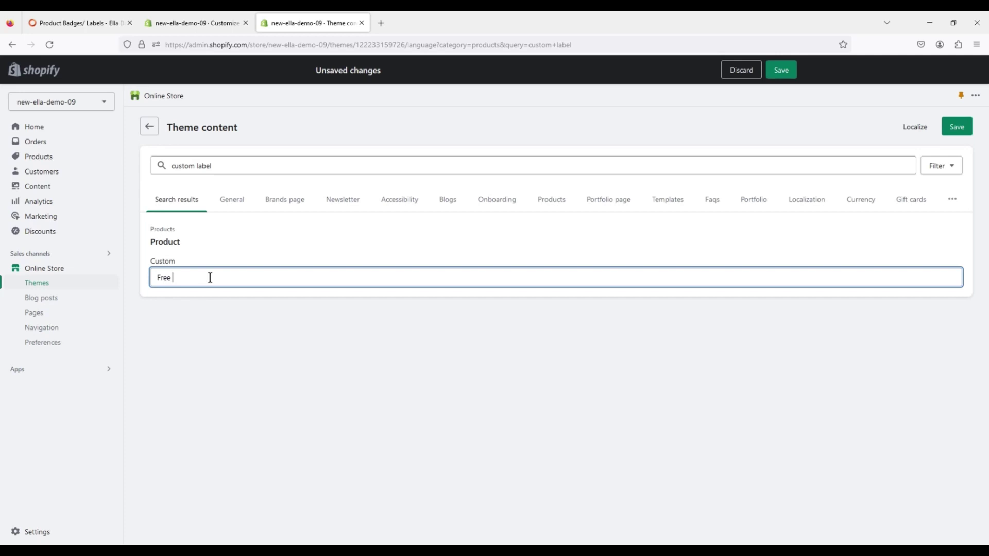
text(Shipping)
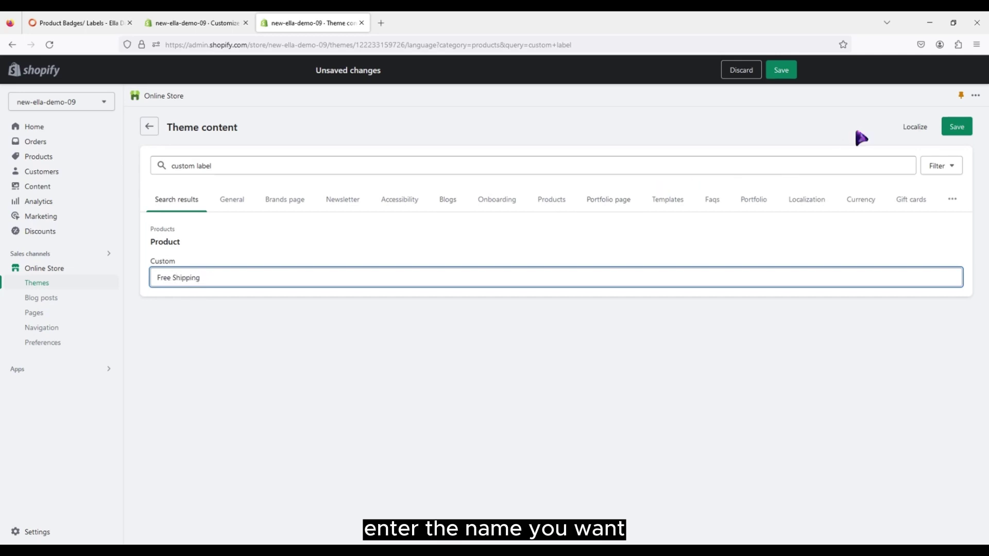
click(786, 76)
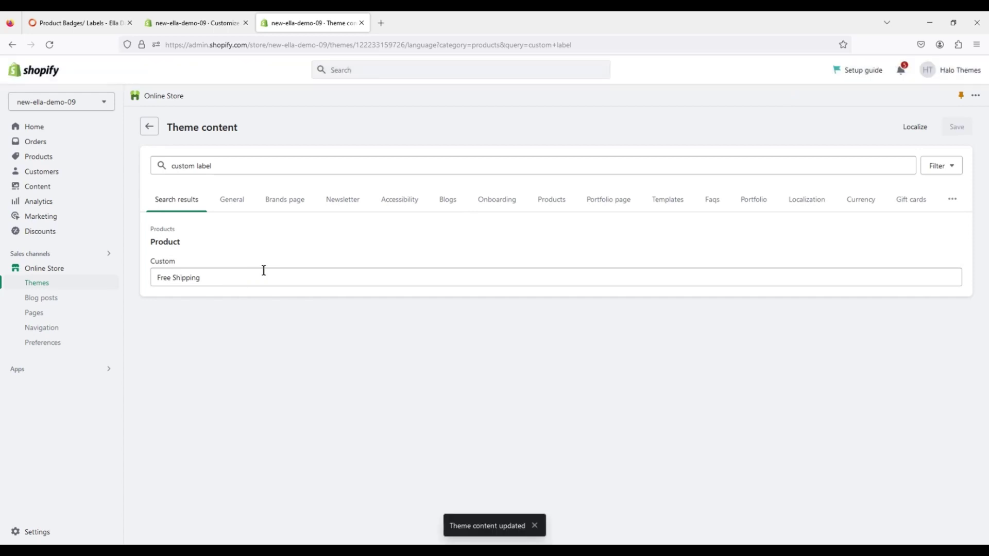
click(199, 23)
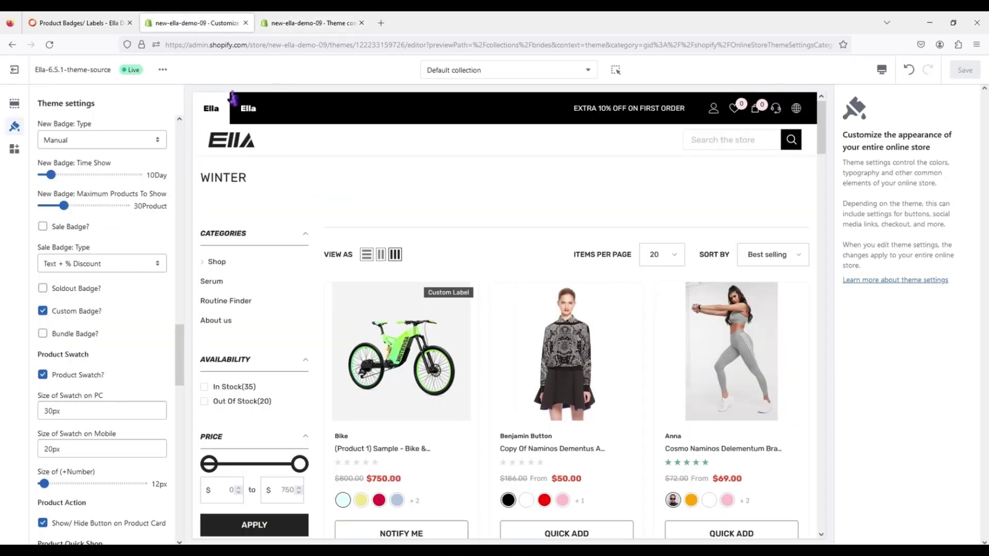
click(49, 44)
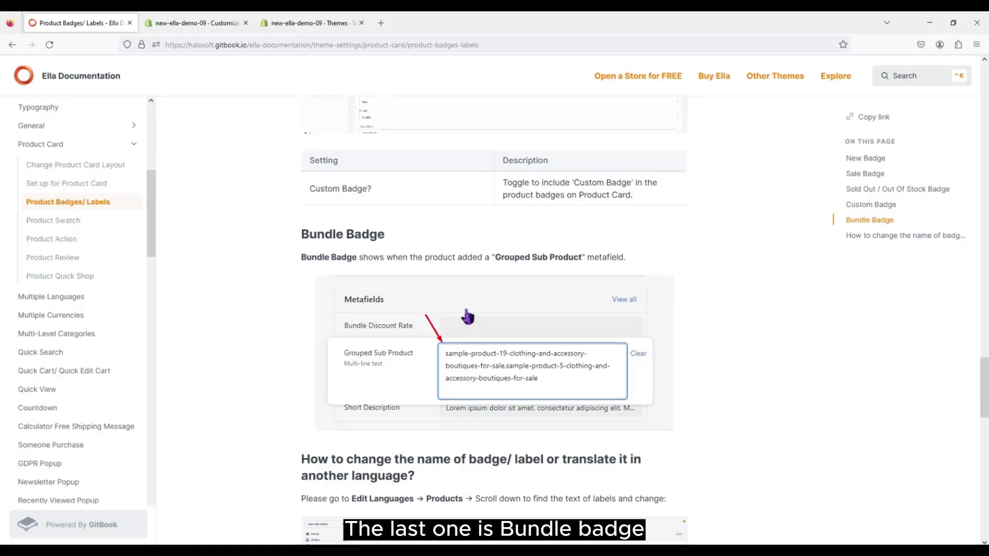
View the Grouped Sub Product metafield example in the documentation's Bundle Badge section and enable the Bundle Badge in the theme editor
click(463, 324)
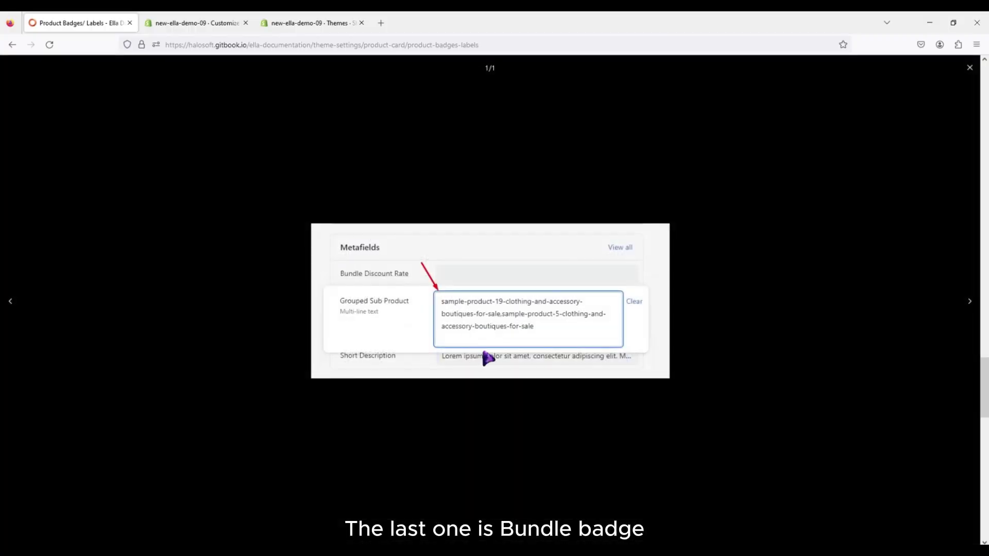
click(385, 353)
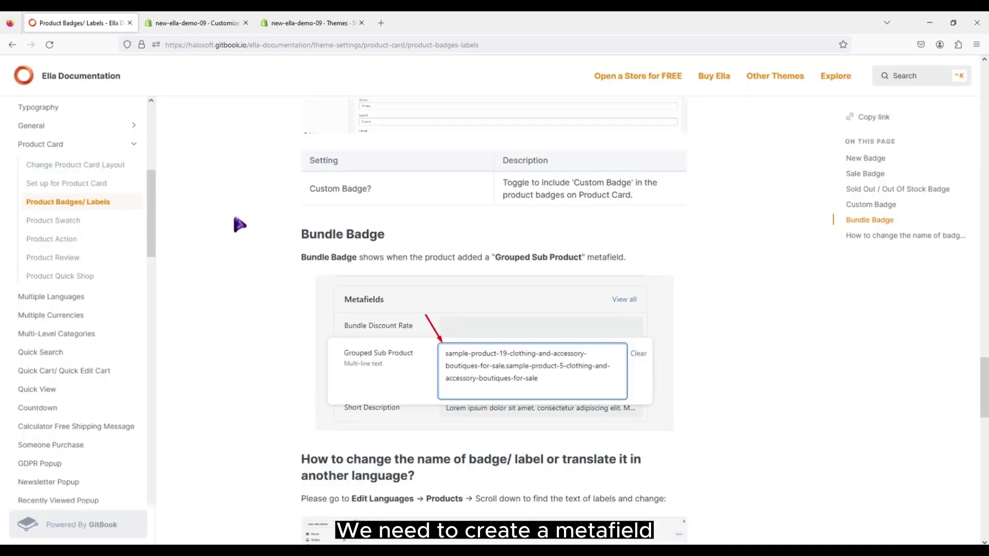
click(190, 23)
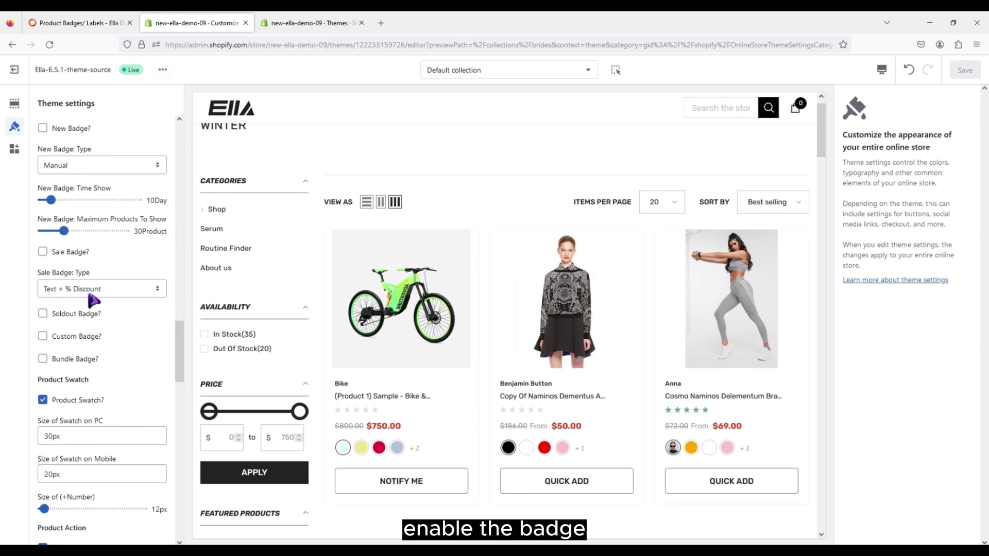
click(63, 364)
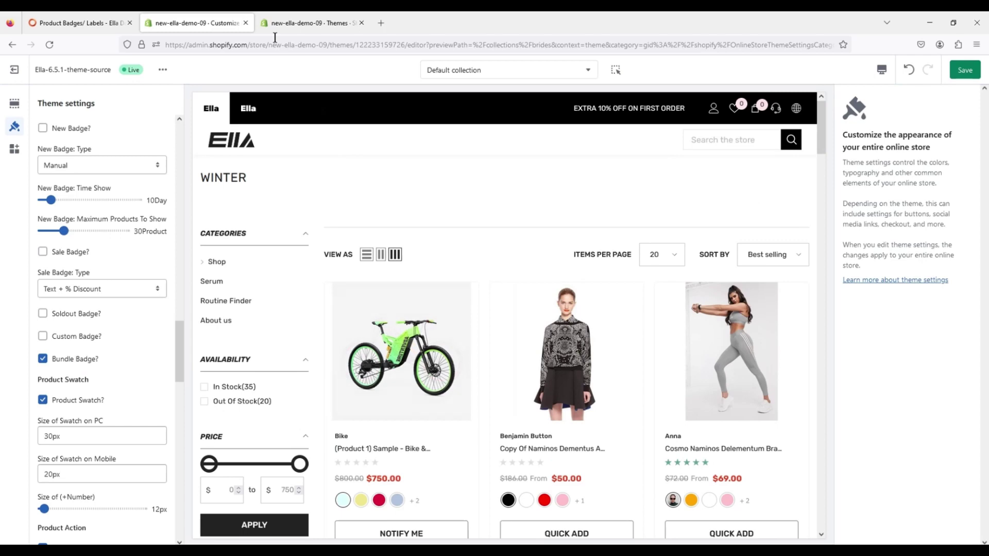
Open the product metafield definitions in the store's Custom data settings in the Shopify admin
click(274, 21)
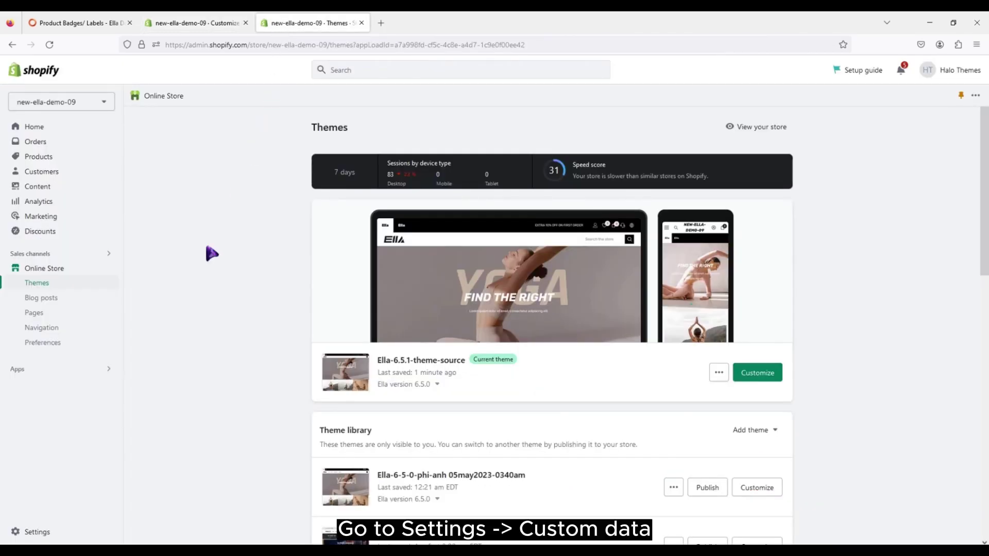
click(76, 536)
scroll(217, 342, down, 3)
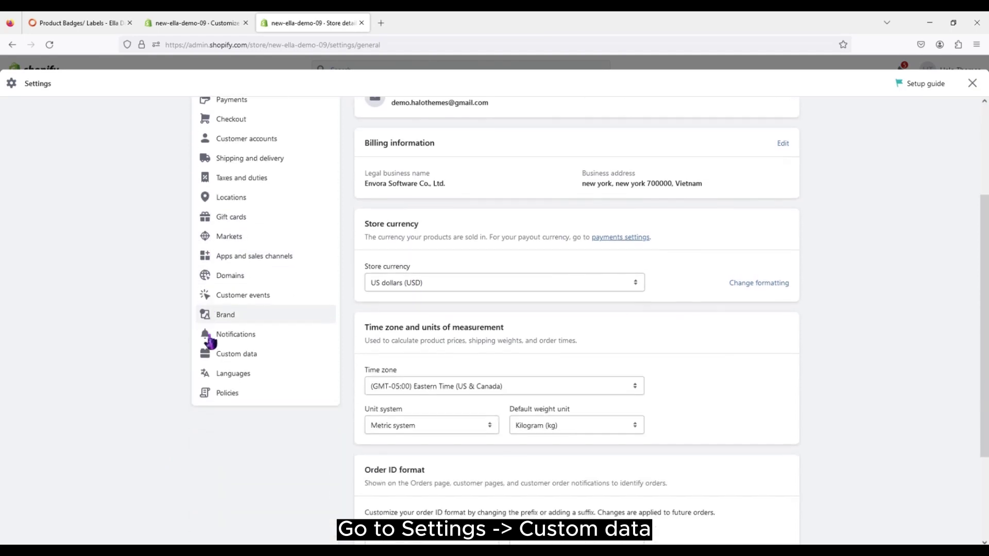
scroll(216, 341, down, 2)
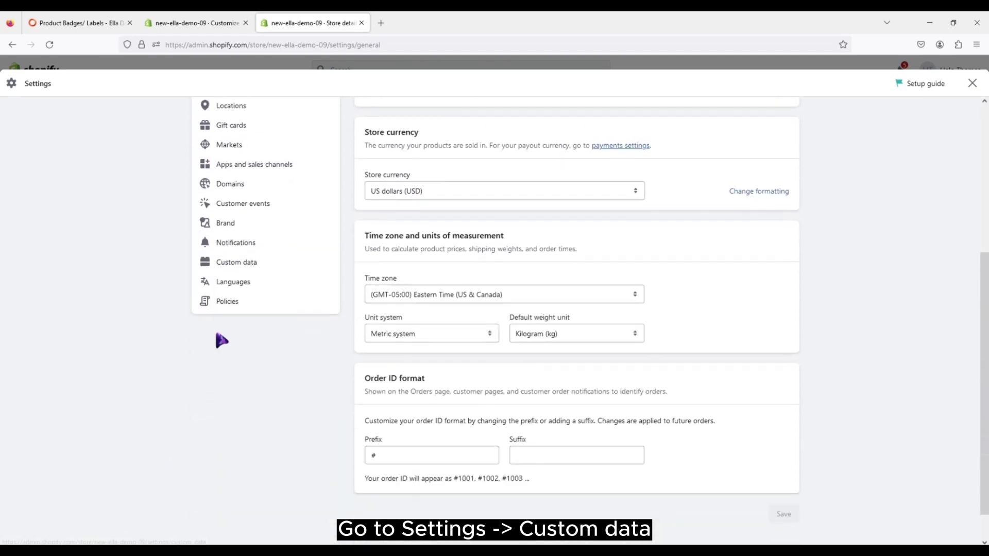
click(285, 265)
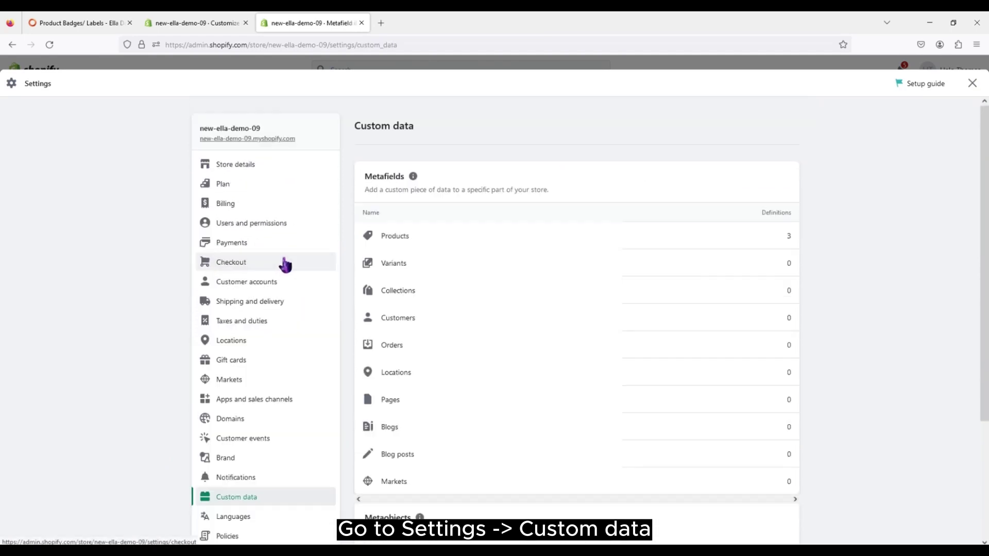
click(531, 246)
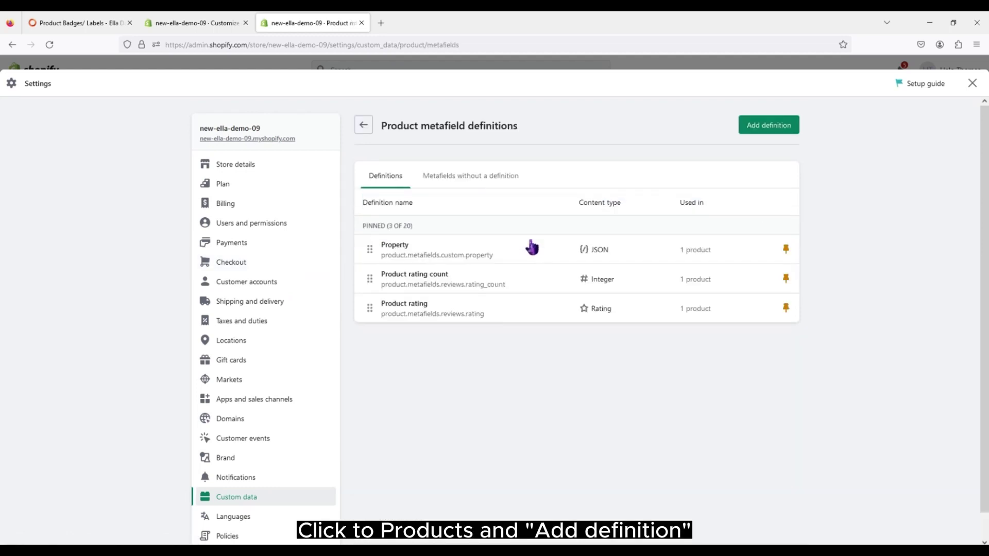
Add a product metafield definition named Grouped Sub Product with key c_f.grouped_sub_product and type Multi-line text, and save it
click(761, 129)
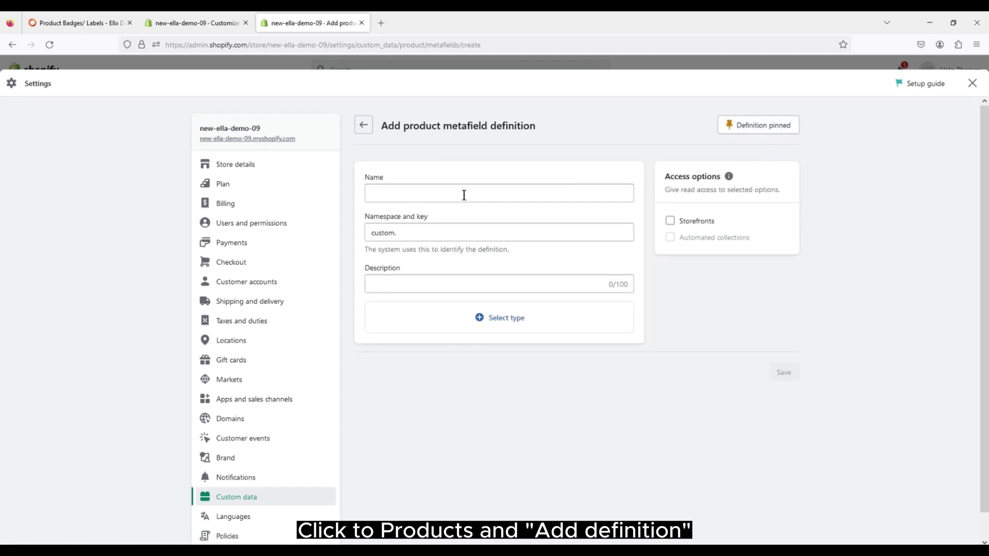
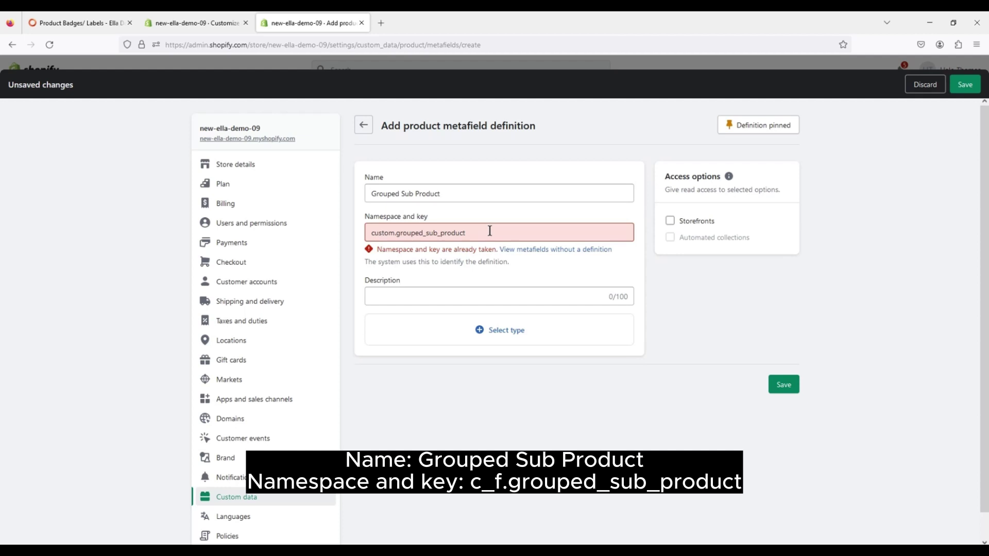
triple_click(490, 231)
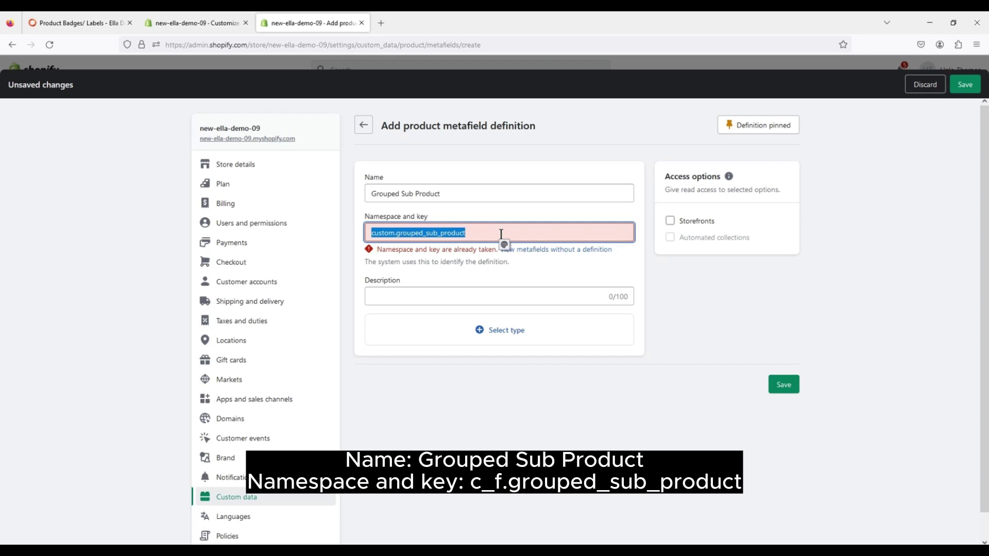
text(c)
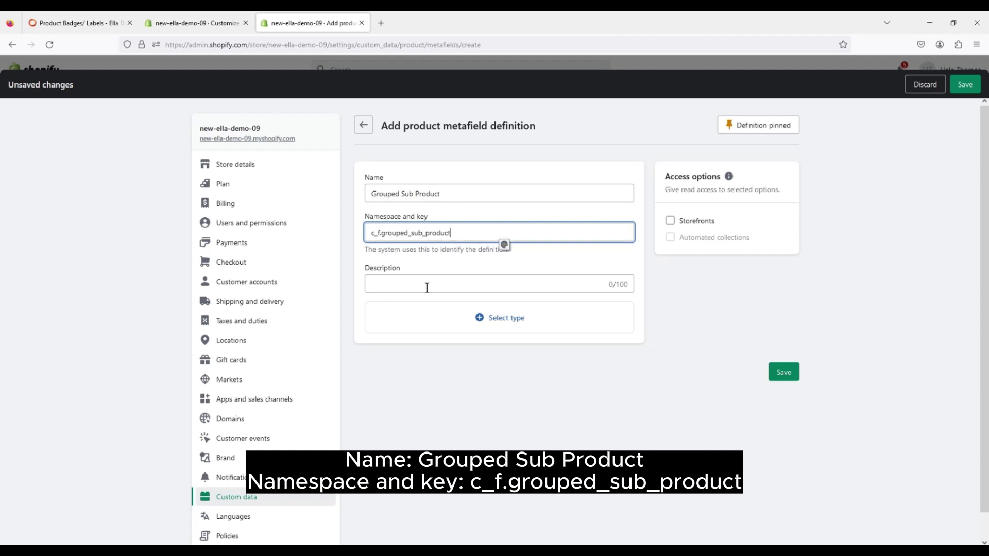
click(496, 320)
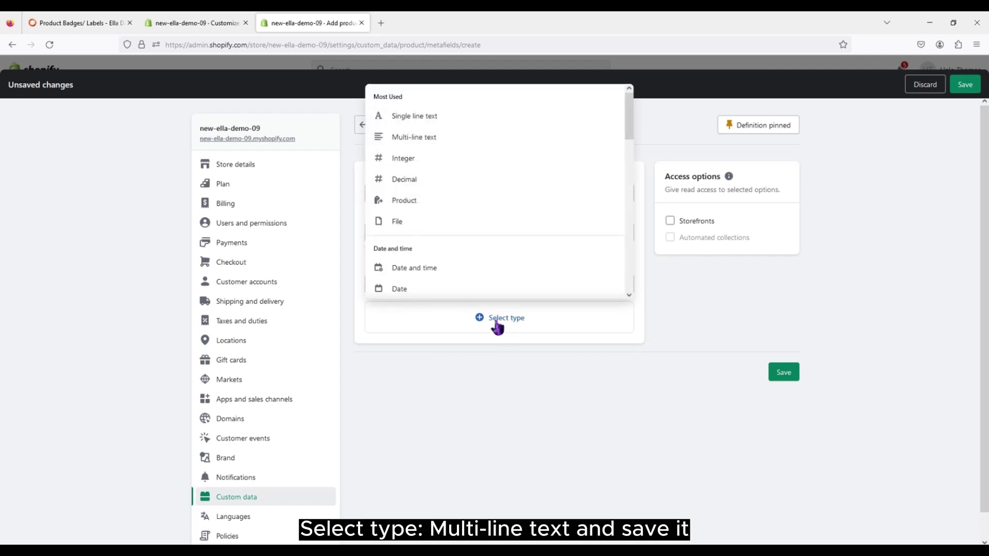
click(439, 139)
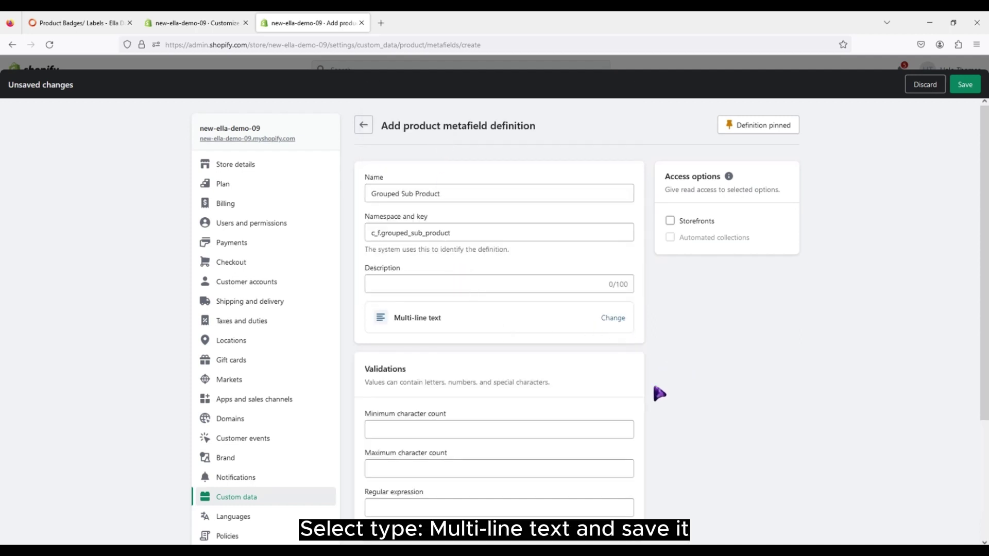
scroll(653, 380, down, 3)
click(784, 412)
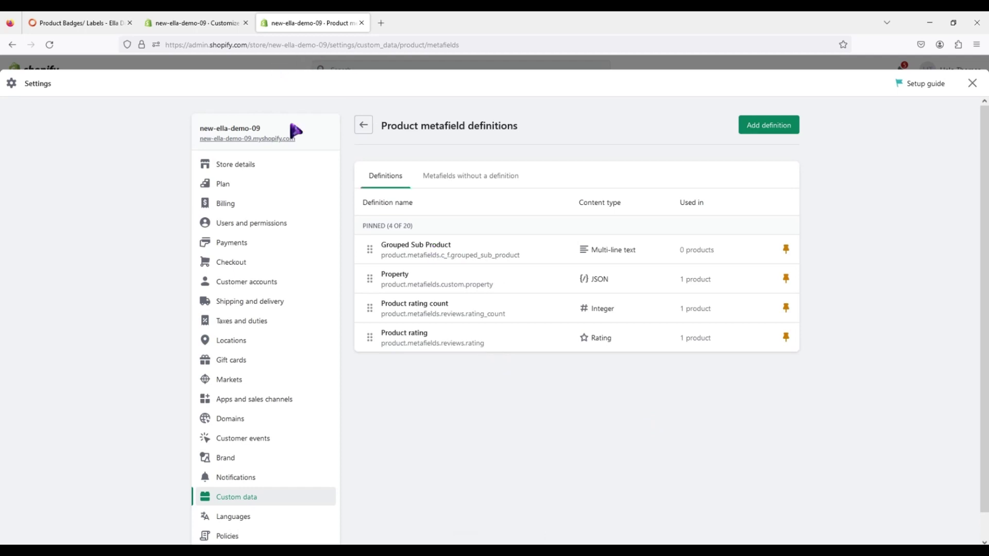
Leave the settings and open the product "(Product 1) Sample - Bike & Accessories For Sale" in a new tab at its Metafields section
click(971, 83)
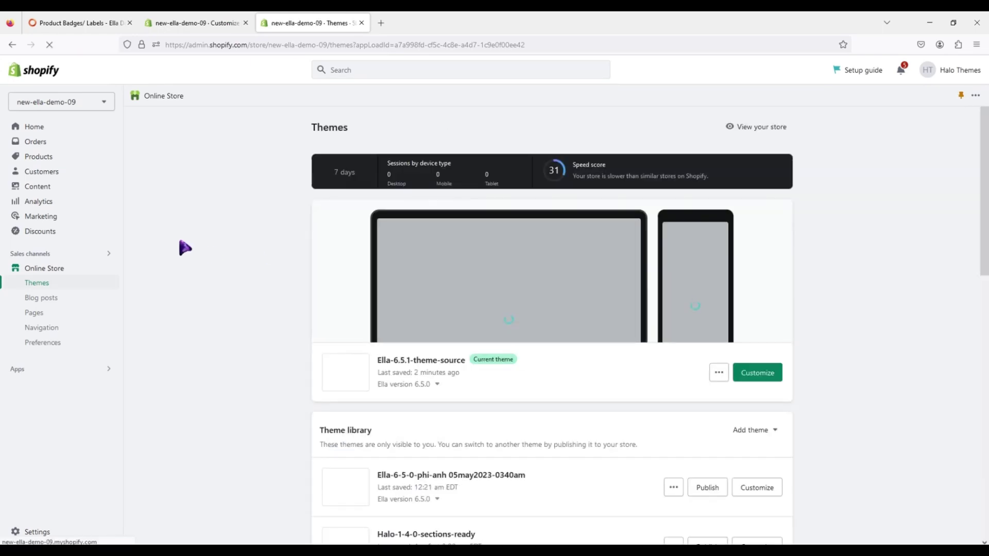
click(67, 157)
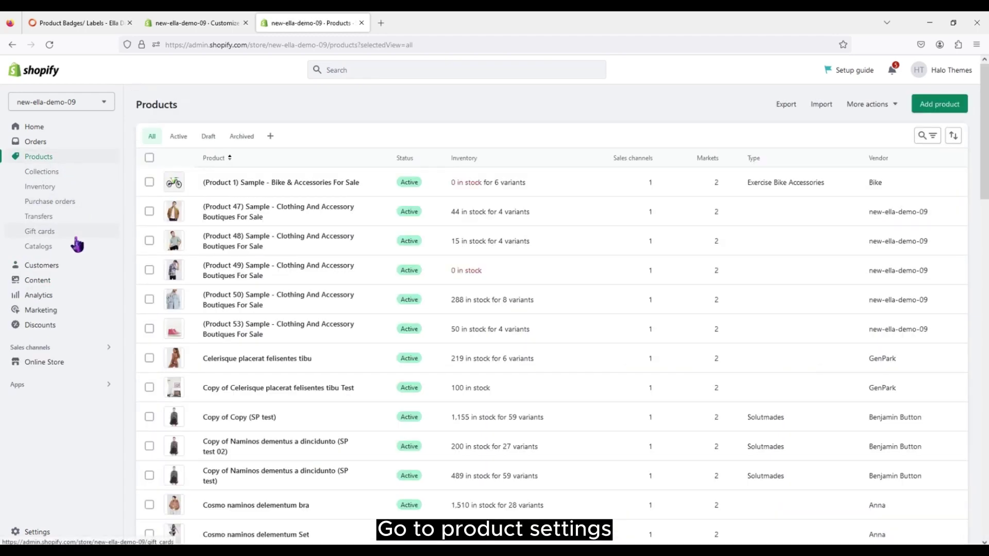
middle_click(283, 185)
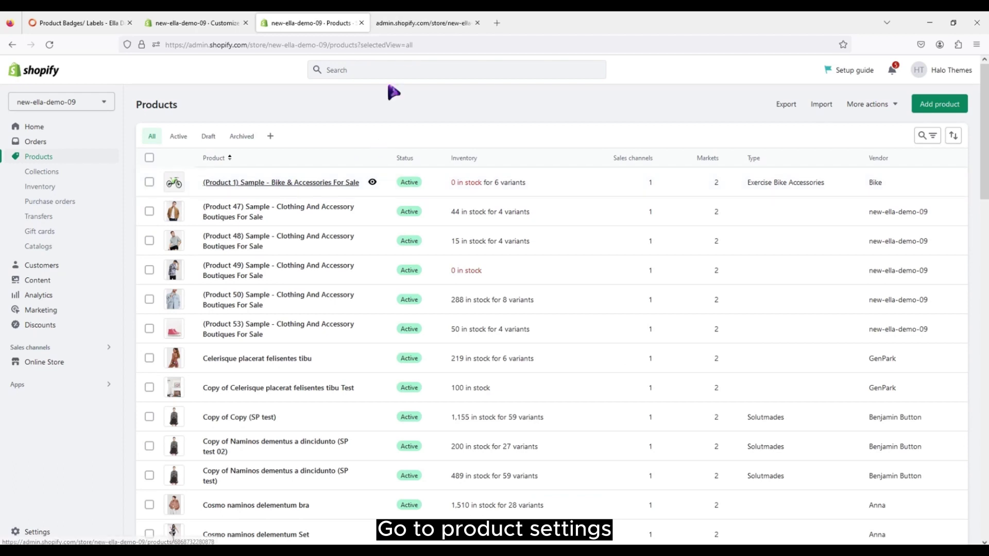
click(417, 26)
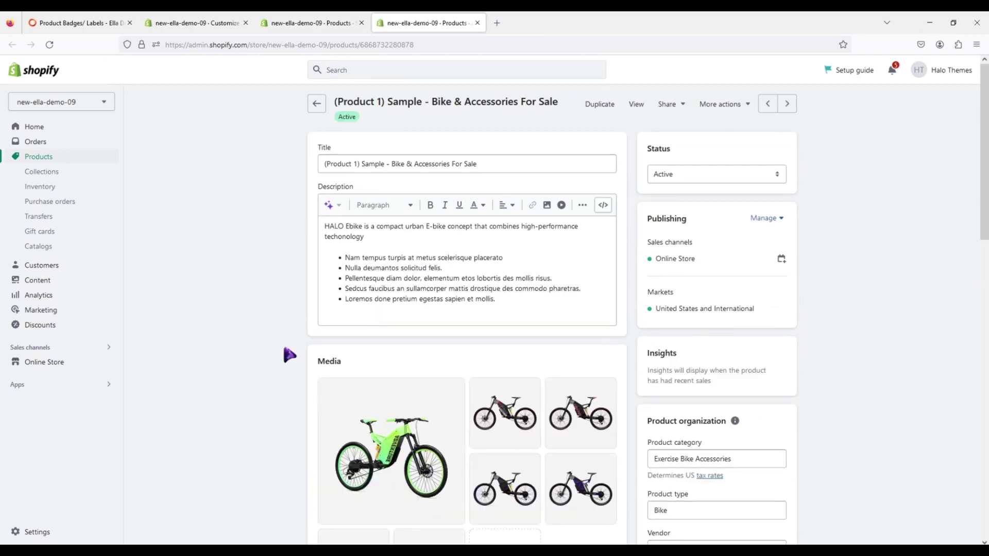
scroll(283, 341, down, 1)
scroll(271, 363, down, 4)
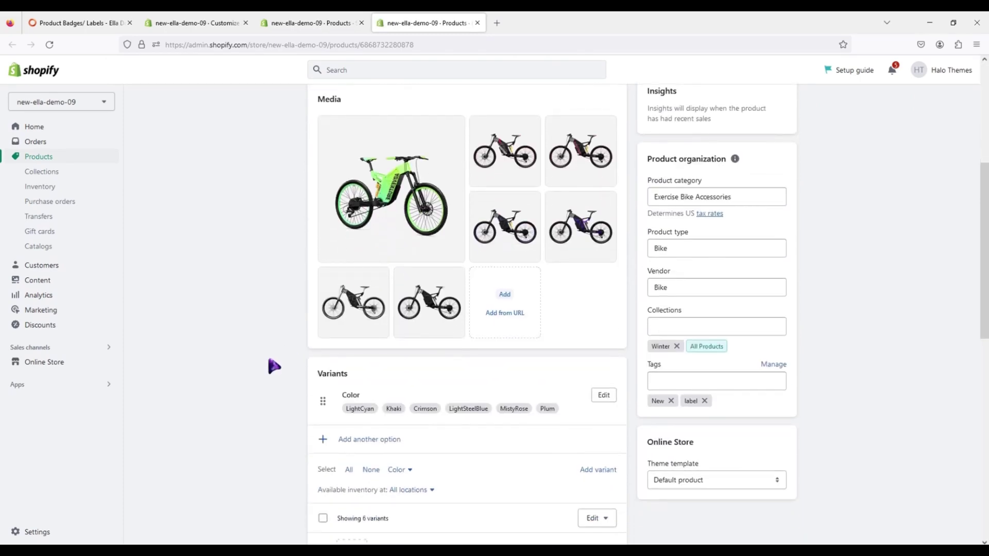
scroll(305, 348, down, 2)
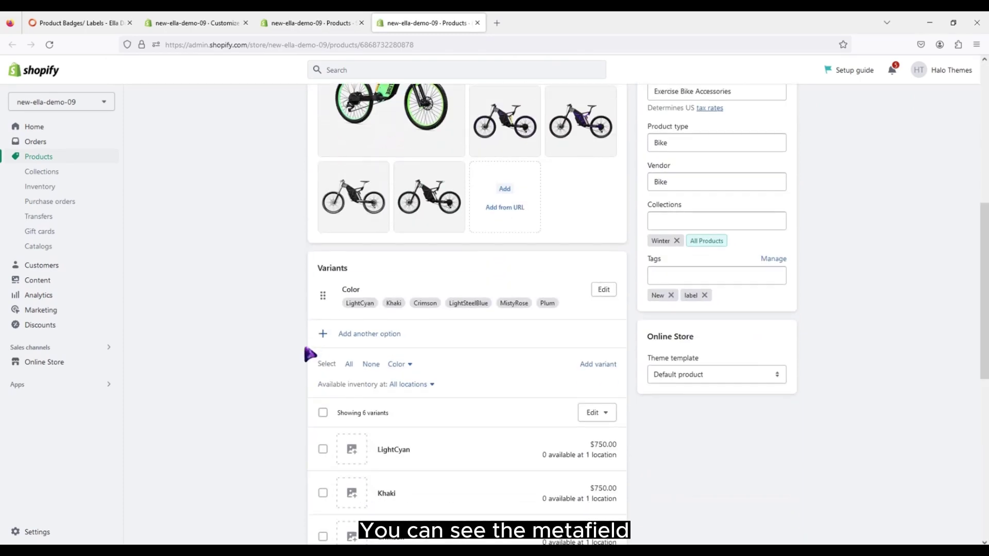
scroll(309, 355, down, 8)
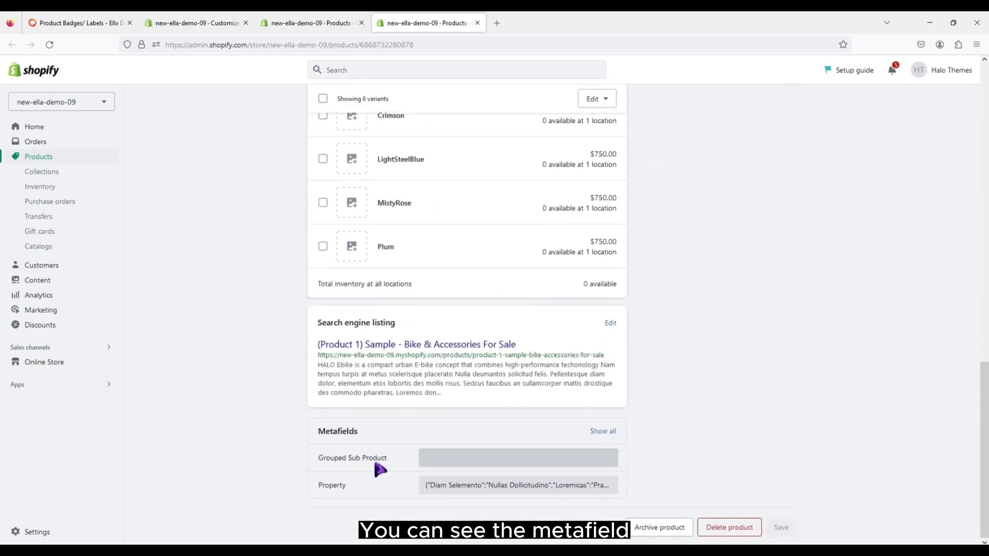
Copy the name "(Product 47) Sample - Clothing And Accessory Boutiques For Sale" from the product list into the Grouped Sub Product metafield, followed by a comma
click(432, 465)
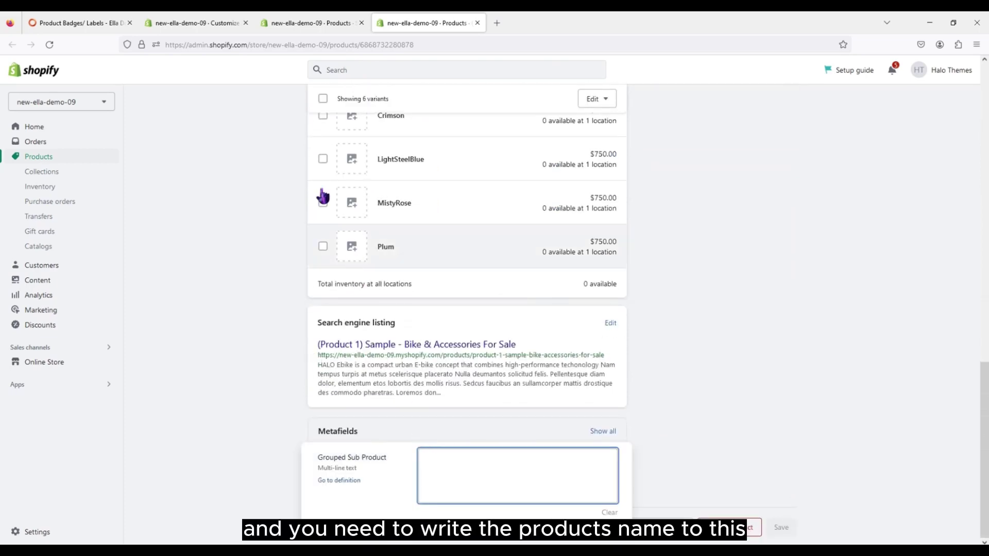
click(308, 27)
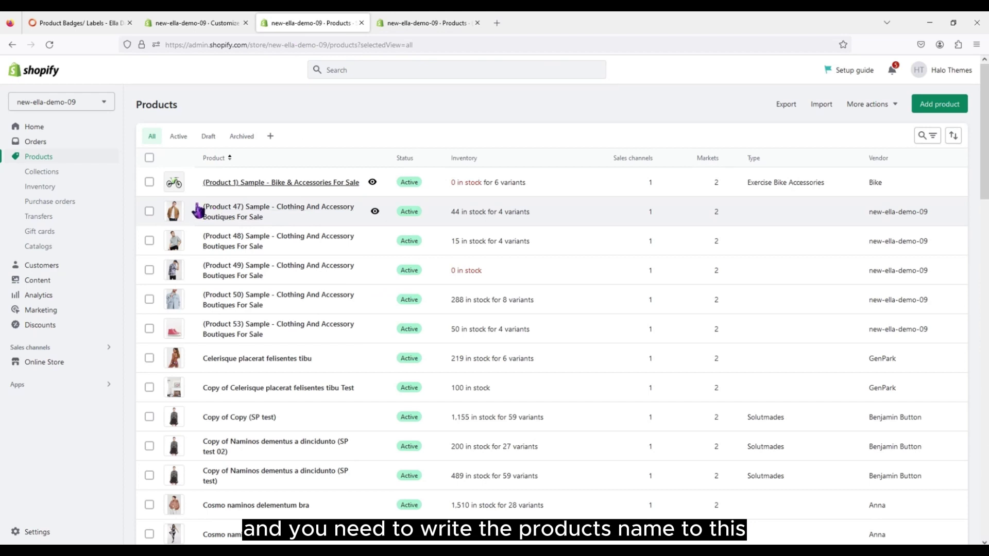
drag(199, 209, 275, 222)
key(ctrl+c)
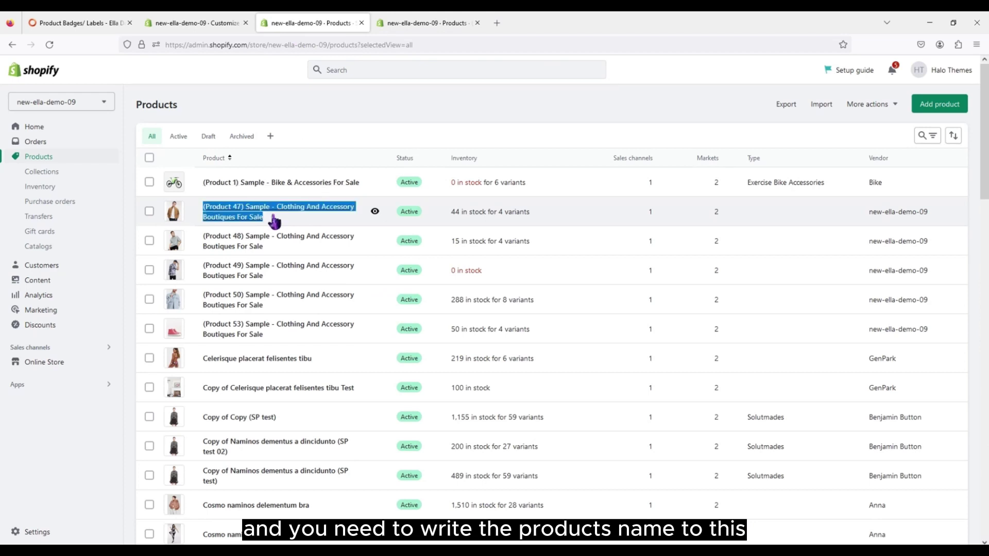
click(412, 23)
key(ctrl+v)
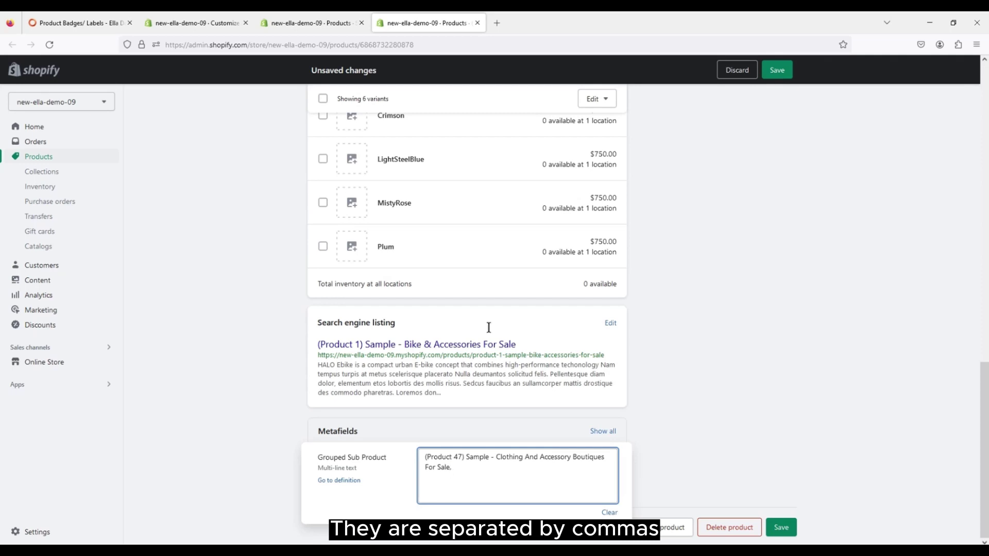
Append the name "(Product 48) Sample - Clothing And Accessory Boutiques For Sale" to the Grouped Sub Product metafield and save the product
click(291, 24)
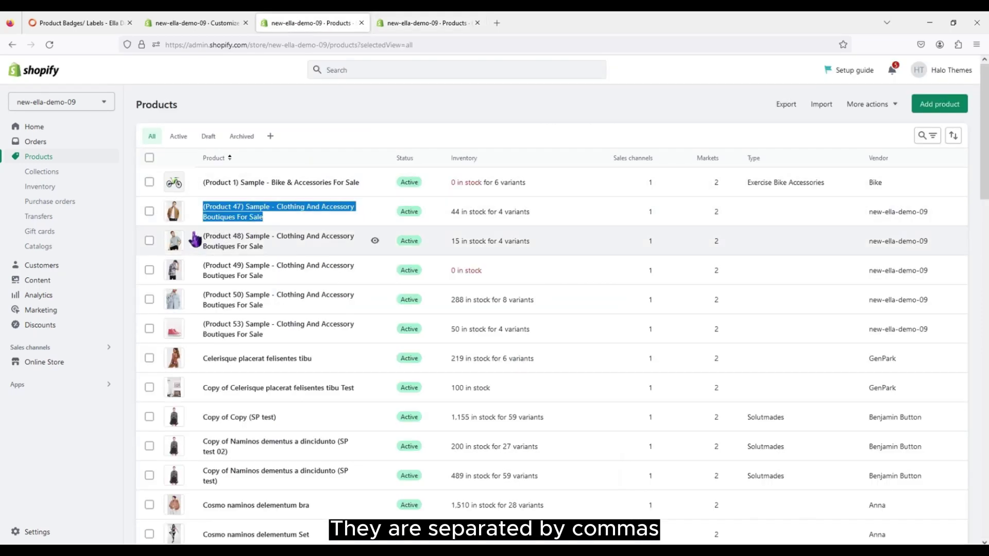
drag(195, 239, 250, 252)
key(ctrl+c)
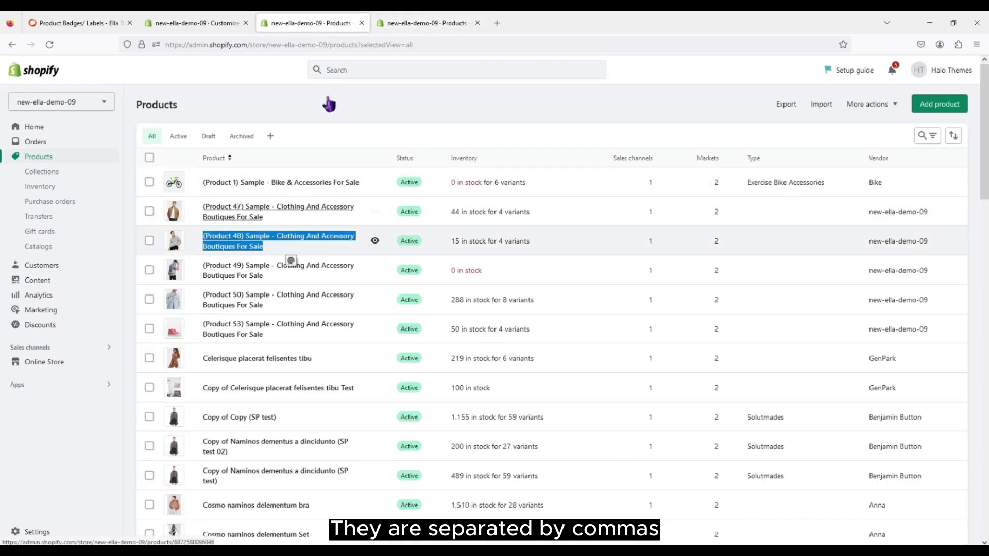
click(425, 23)
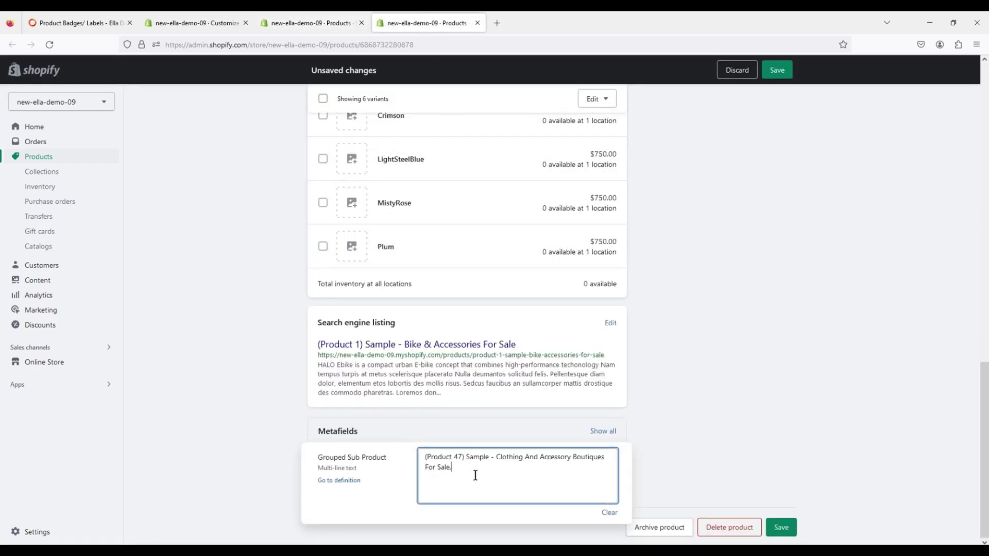
key(ctrl+v)
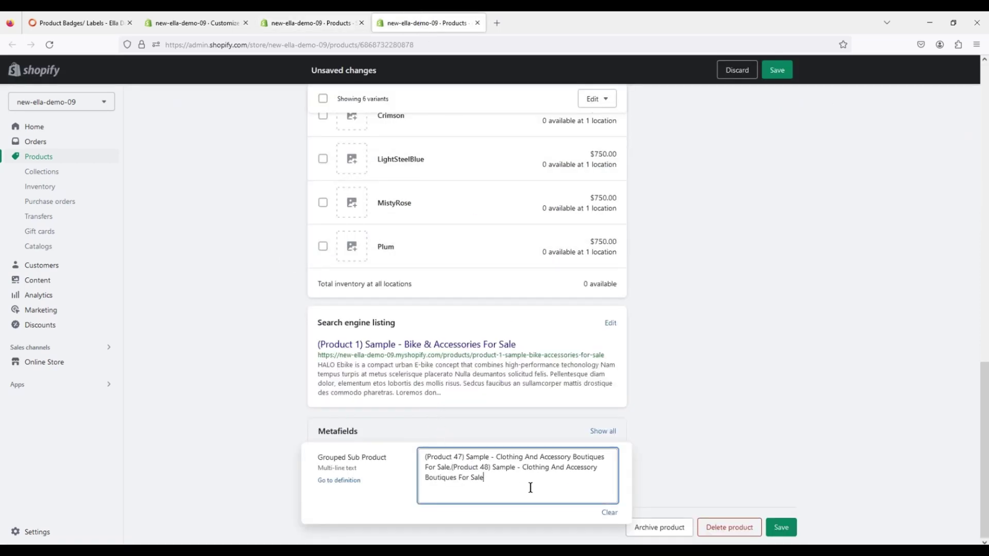
click(781, 529)
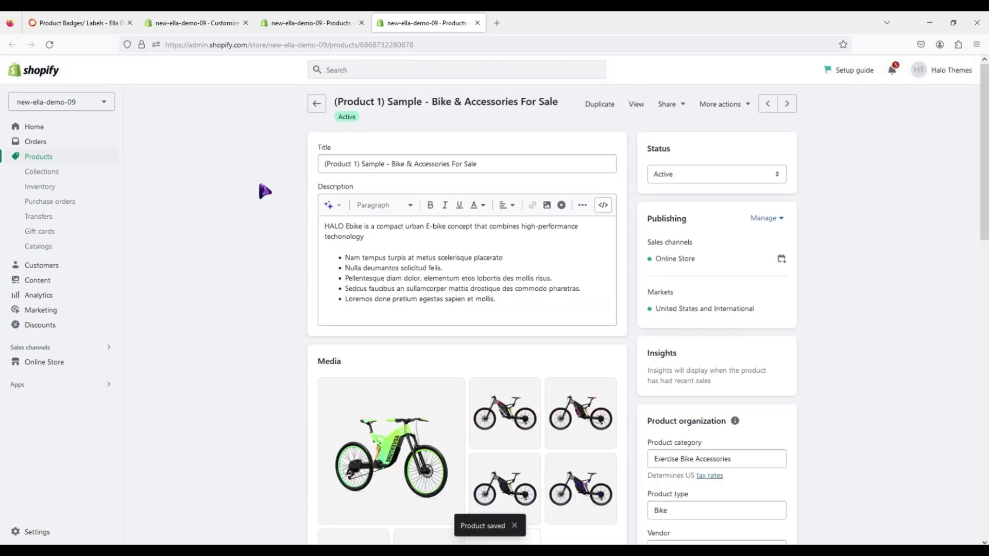
scroll(268, 267, down, 15)
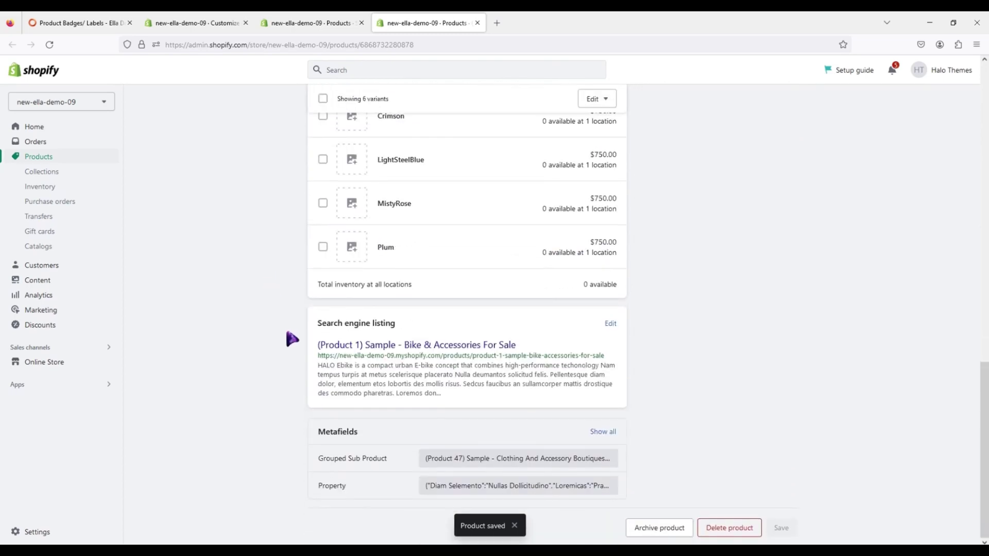
Return to the theme editor and save the theme settings with the Bundle Badge enabled
click(283, 22)
click(200, 21)
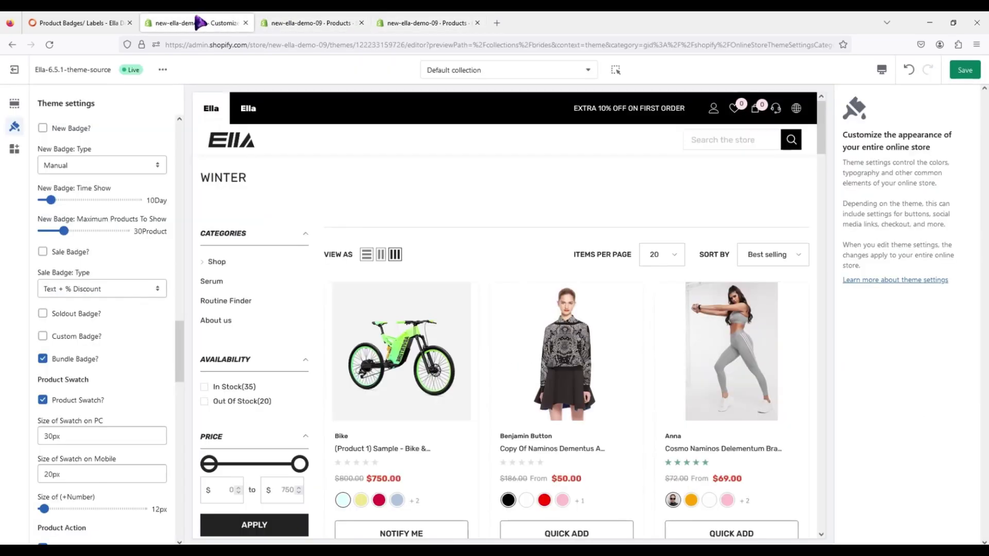
click(967, 71)
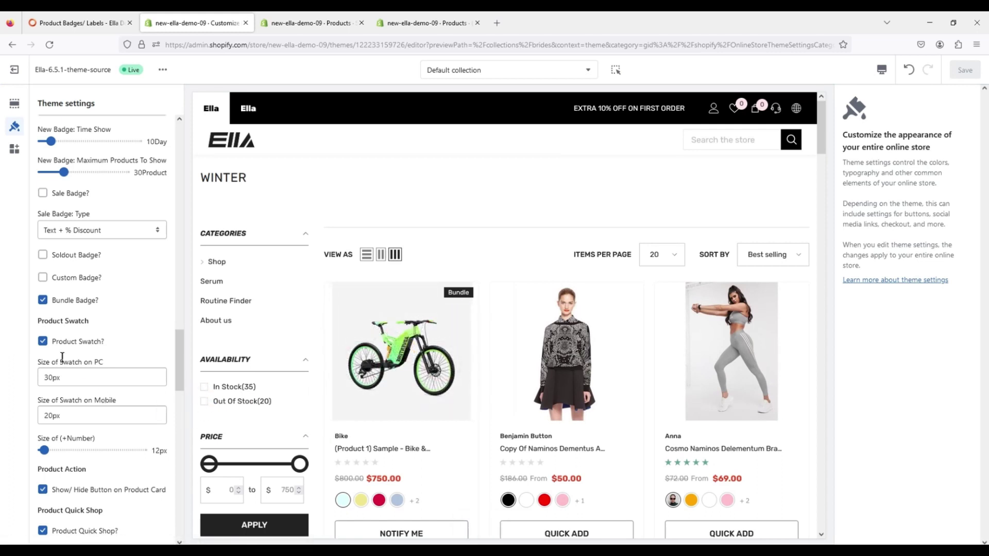
Enable the Custom, Soldout, Sale and New badges in the theme settings and save the changes
scroll(62, 320, up, 1)
click(43, 336)
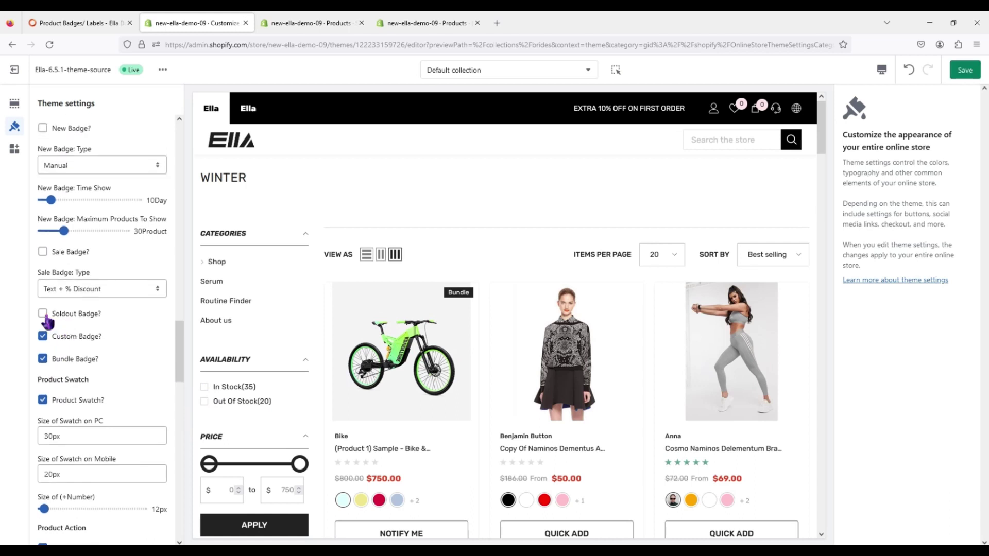
click(43, 314)
scroll(49, 319, up, 1)
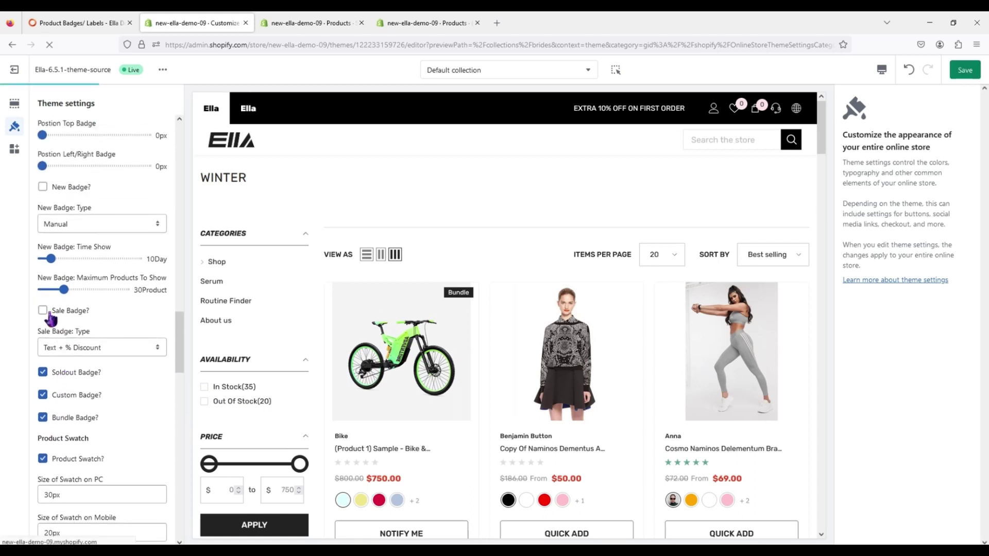
click(56, 188)
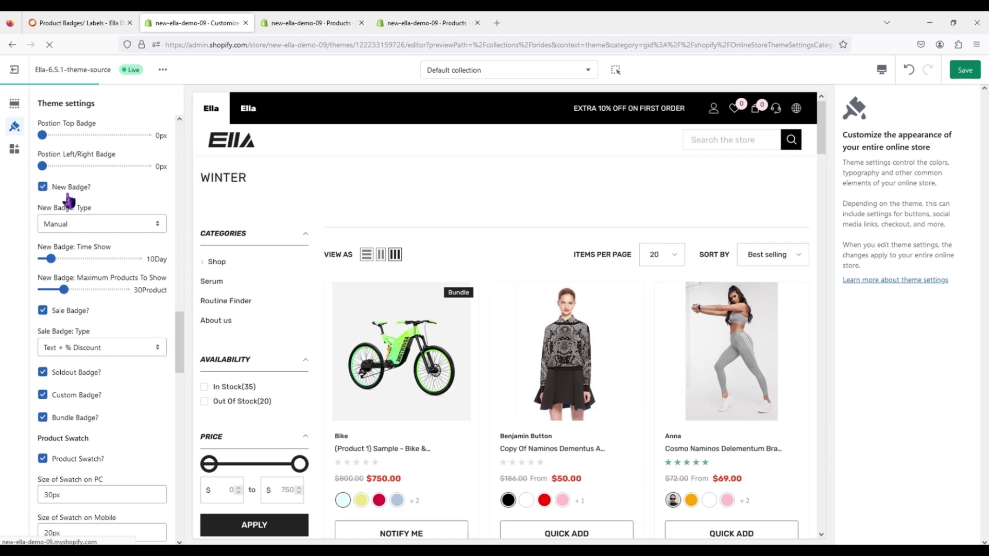
click(965, 76)
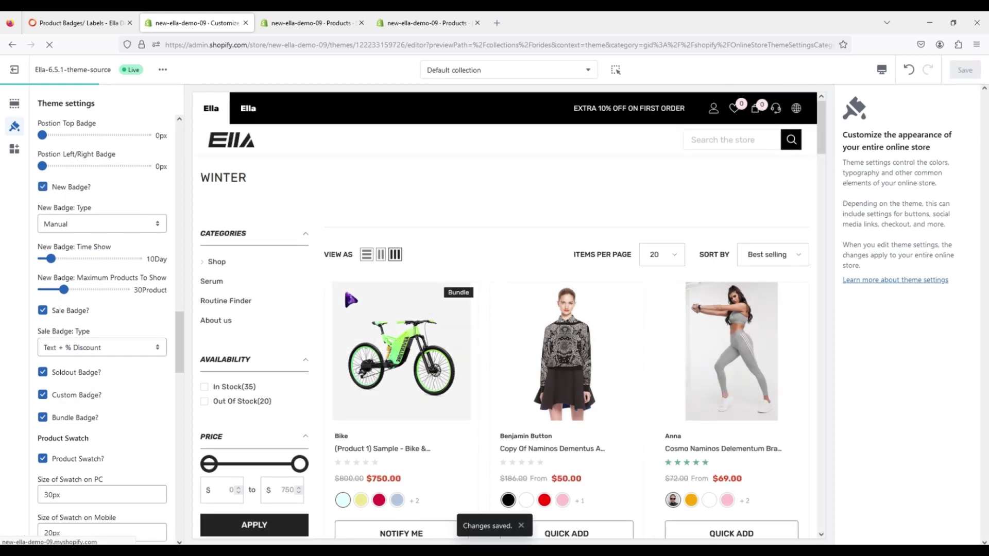